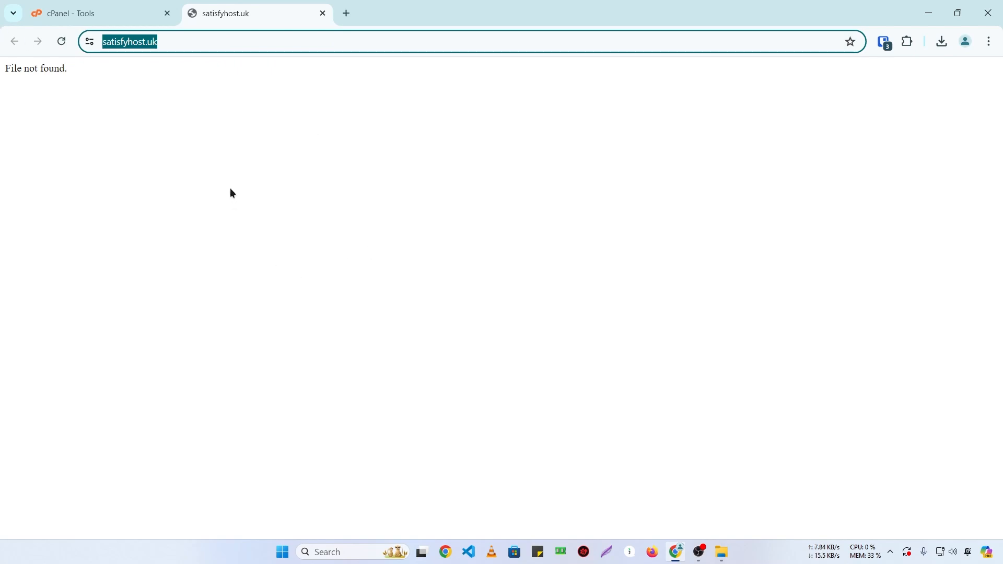
# Step: Leave the satisfyhost.uk 'File not found.' page and go back to the cPanel Tools tab
pyautogui.click(231, 190)
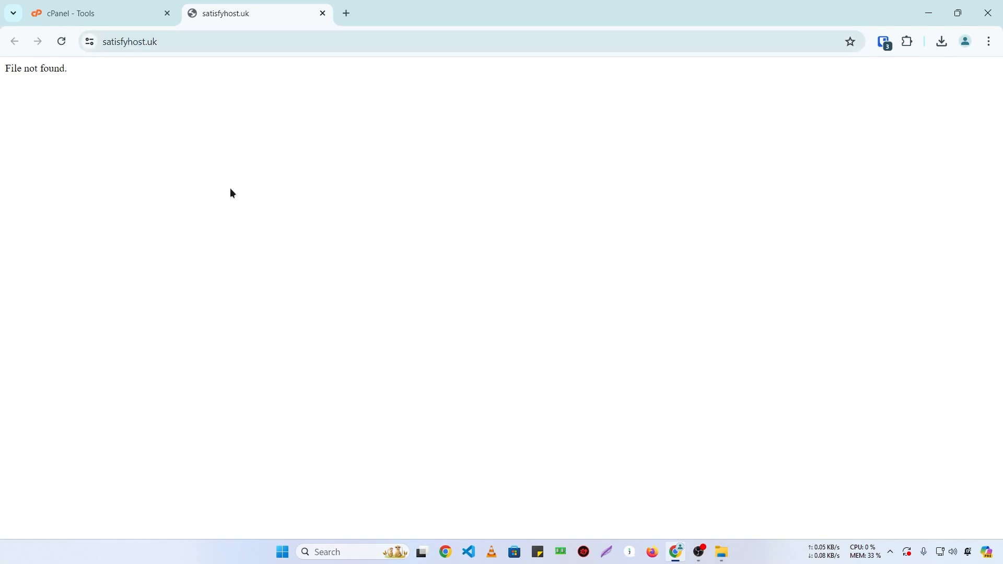
pyautogui.click(143, 2)
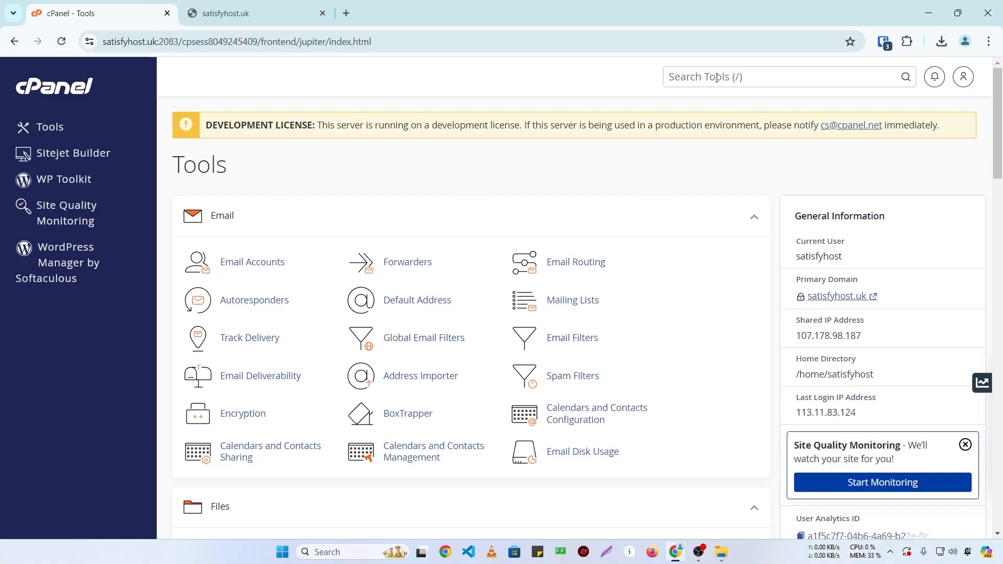
# Step: Search cPanel tools for 'domains' and open Domains, showing satisfyhost.uk with root /public_html
pyautogui.click(715, 76)
pyautogui.write('d')
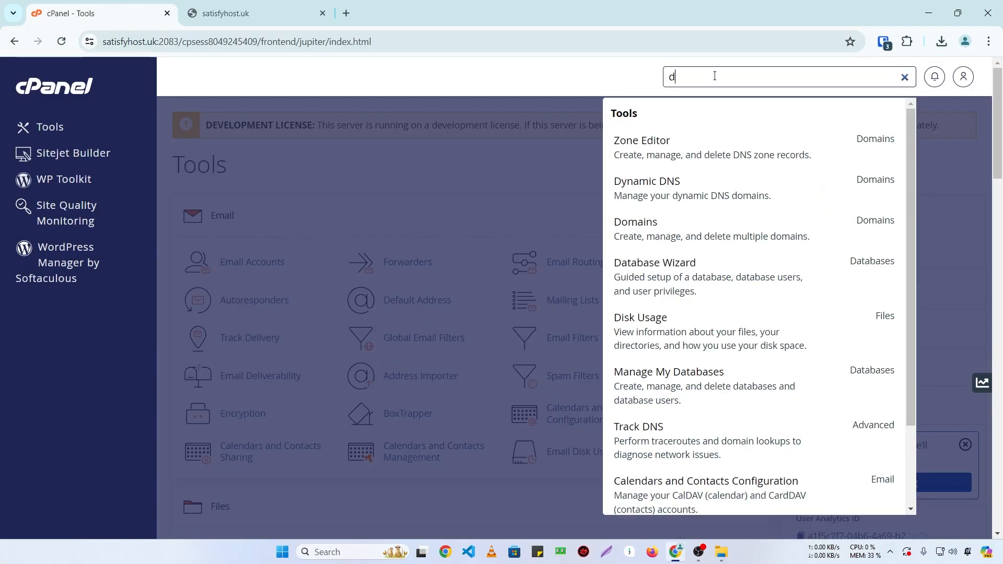
pyautogui.write('omains')
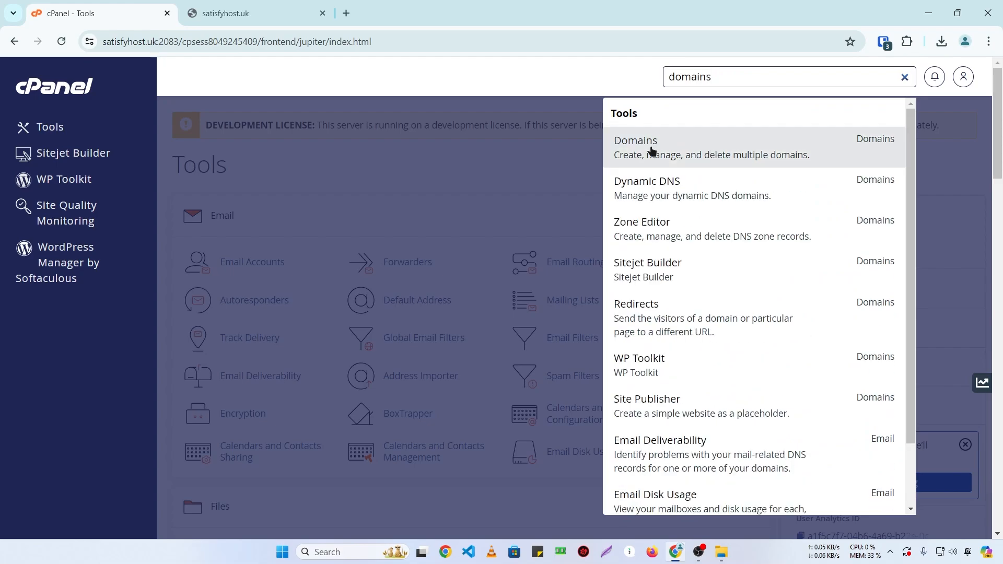
pyautogui.click(657, 150)
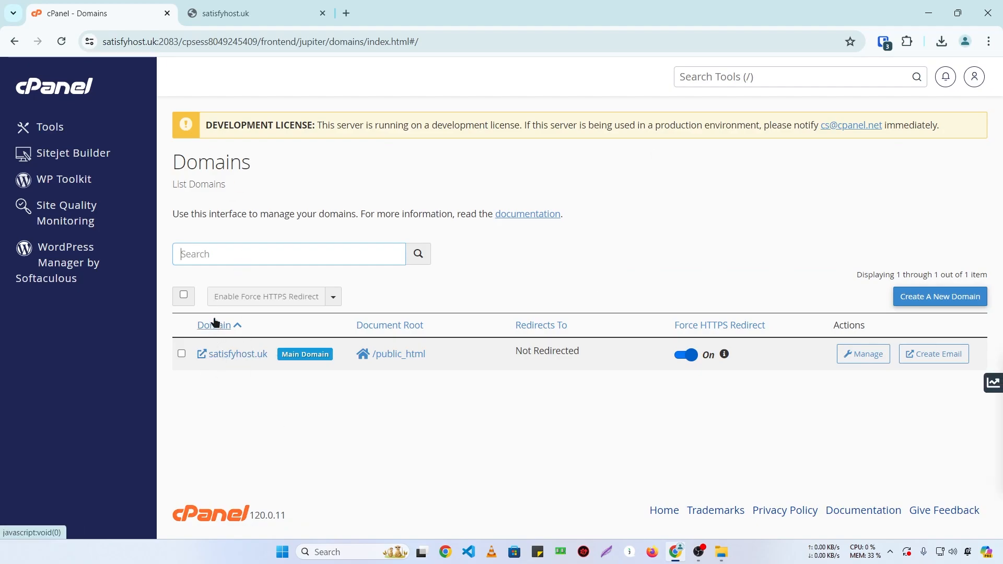
pyautogui.click(235, 13)
pyautogui.click(44, 7)
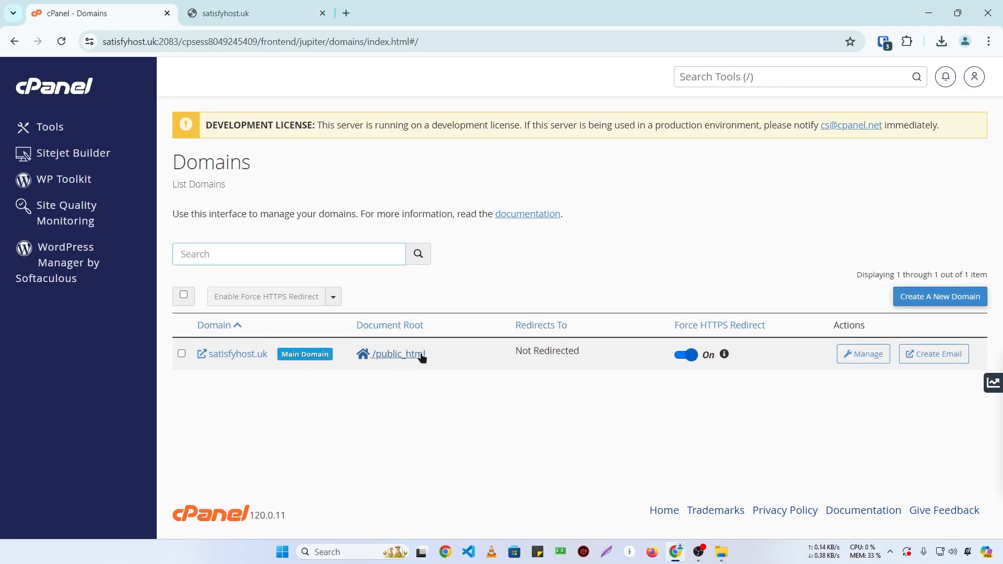
# Step: Open /public_html in File Manager and compare its empty listing with the satisfyhost.uk tab
pyautogui.click(374, 359)
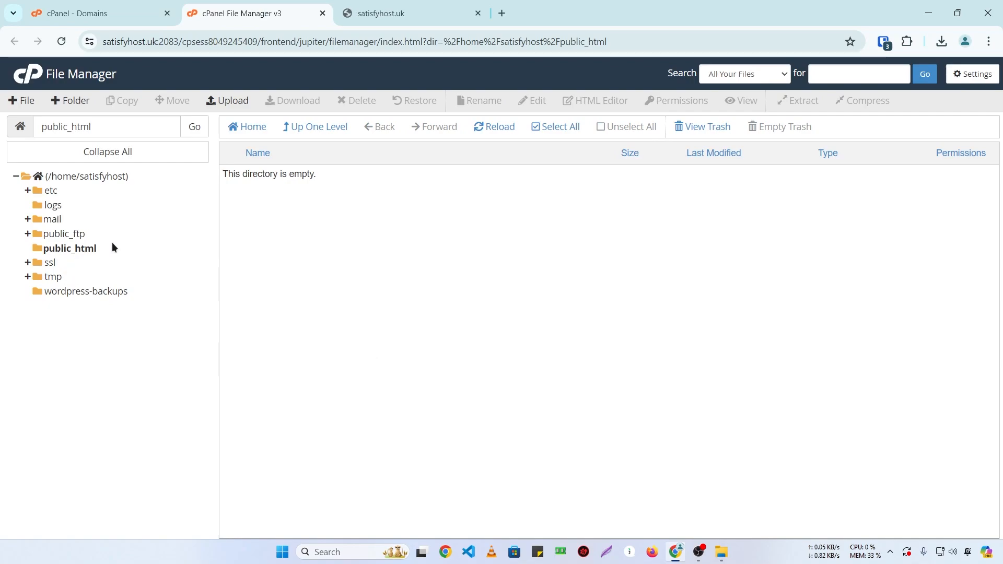
pyautogui.moveTo(333, 184); pyautogui.dragTo(224, 181)
pyautogui.click(255, 204)
pyautogui.click(442, 6)
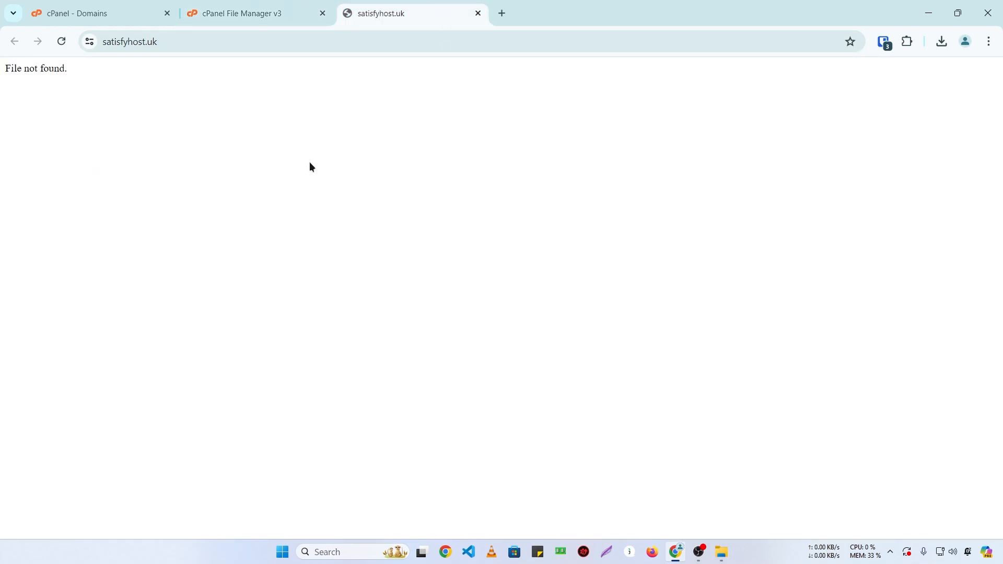
pyautogui.click(280, 6)
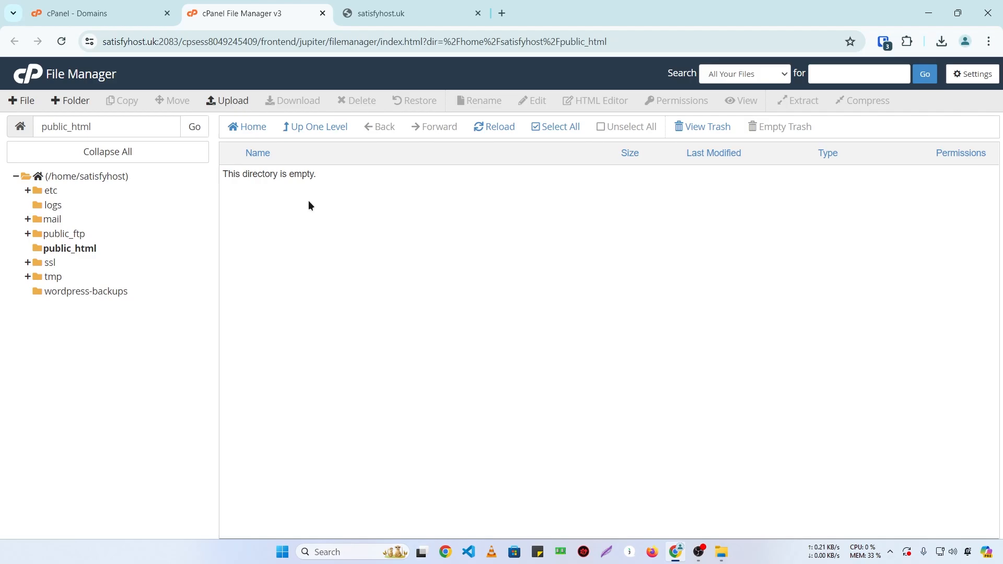
pyautogui.click(373, 6)
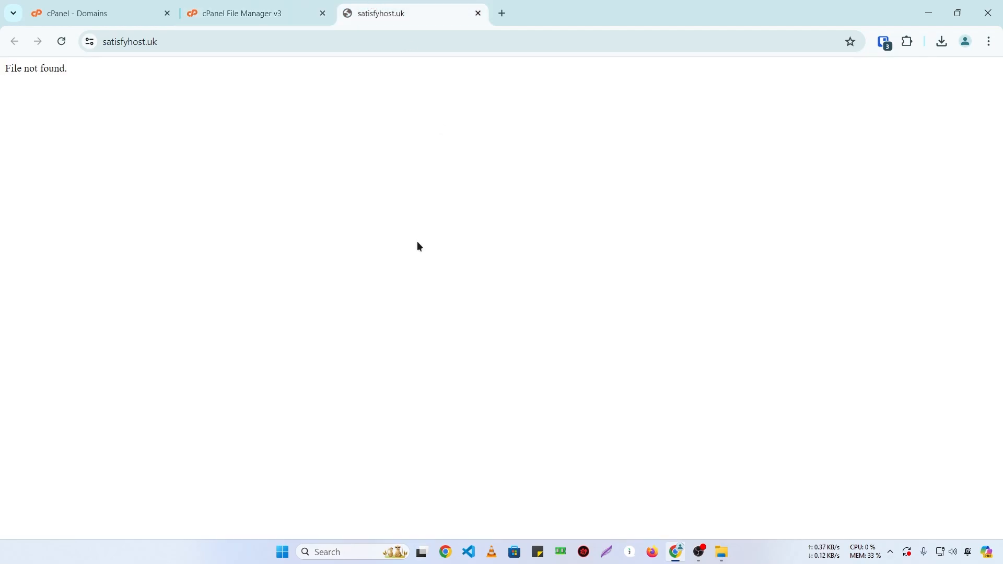
pyautogui.click(260, 6)
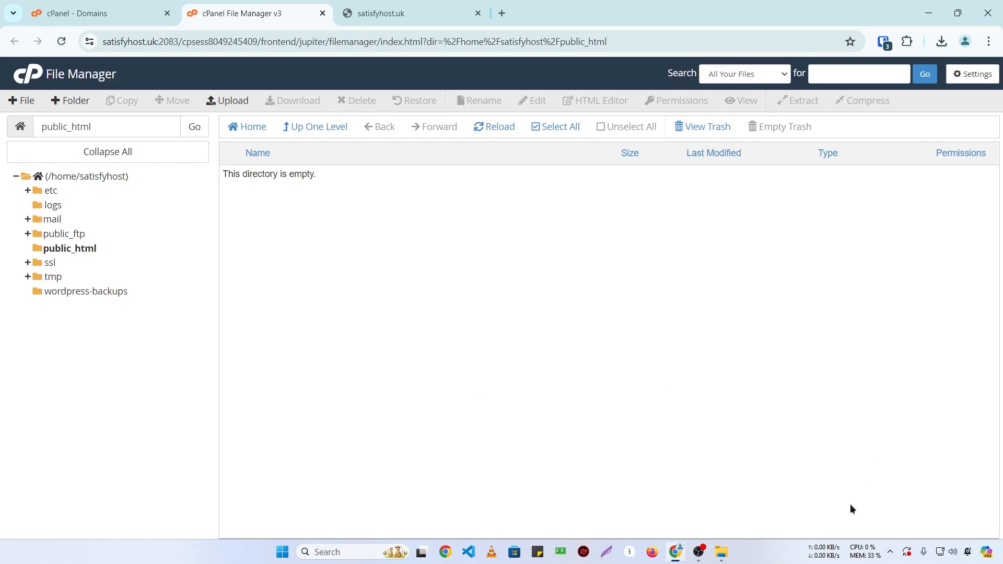
# Step: Compress all 37 birthday-fiverr project files into a zip archive named build.zip
pyautogui.click(722, 552)
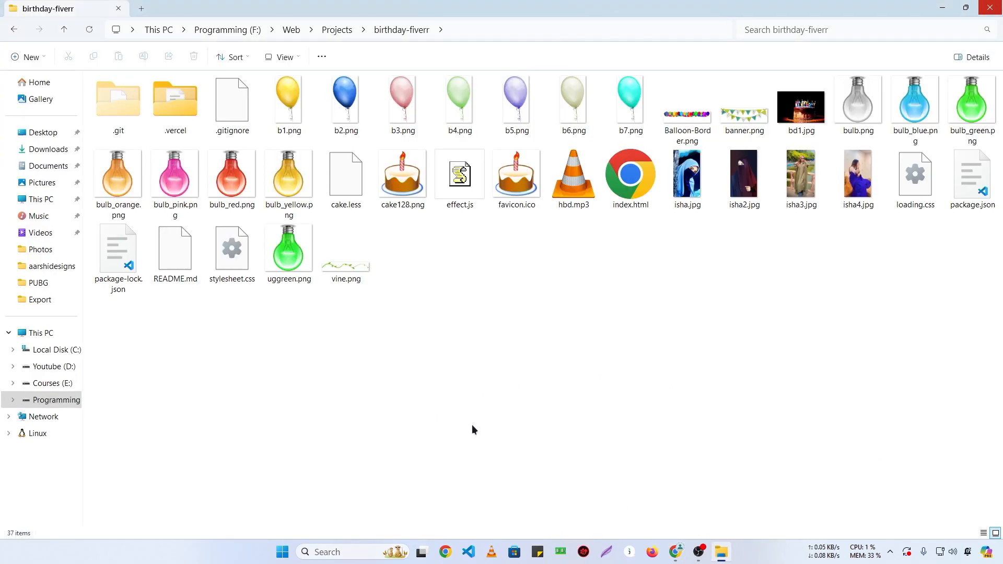
pyautogui.hotkey('ctrl', 'a')
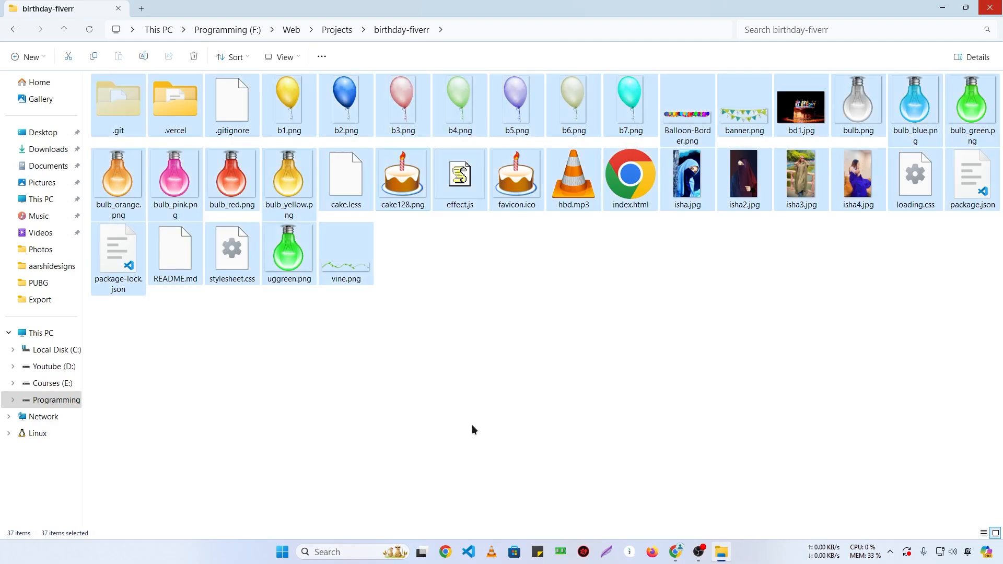
pyautogui.rightClick(352, 189)
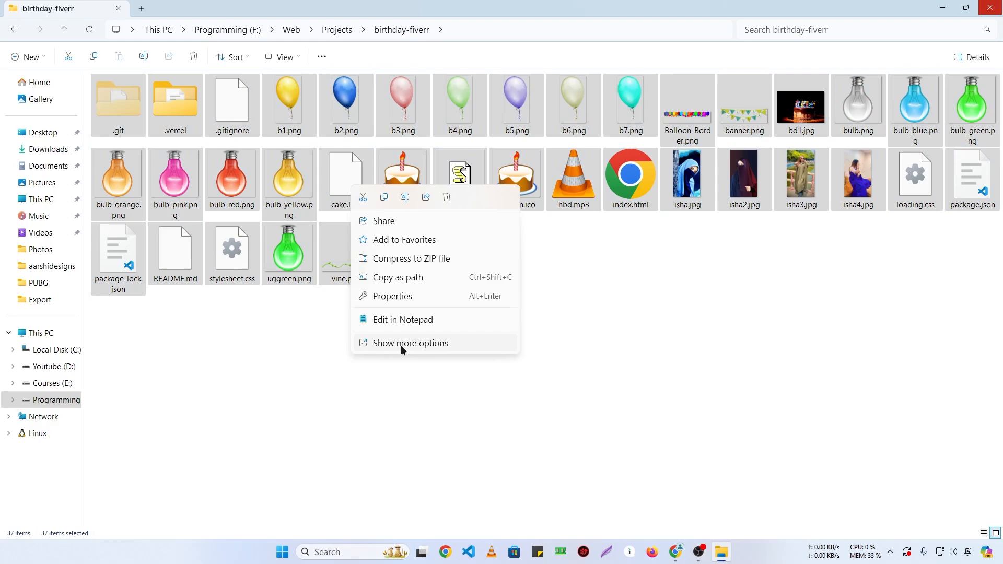
pyautogui.click(407, 258)
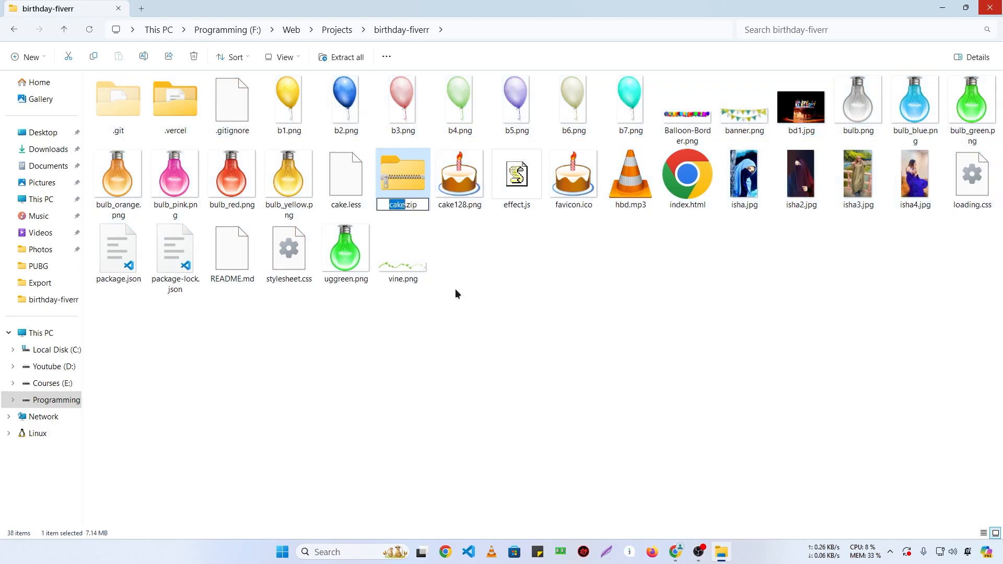
pyautogui.write('build')
pyautogui.press('Return')
pyautogui.click(674, 555)
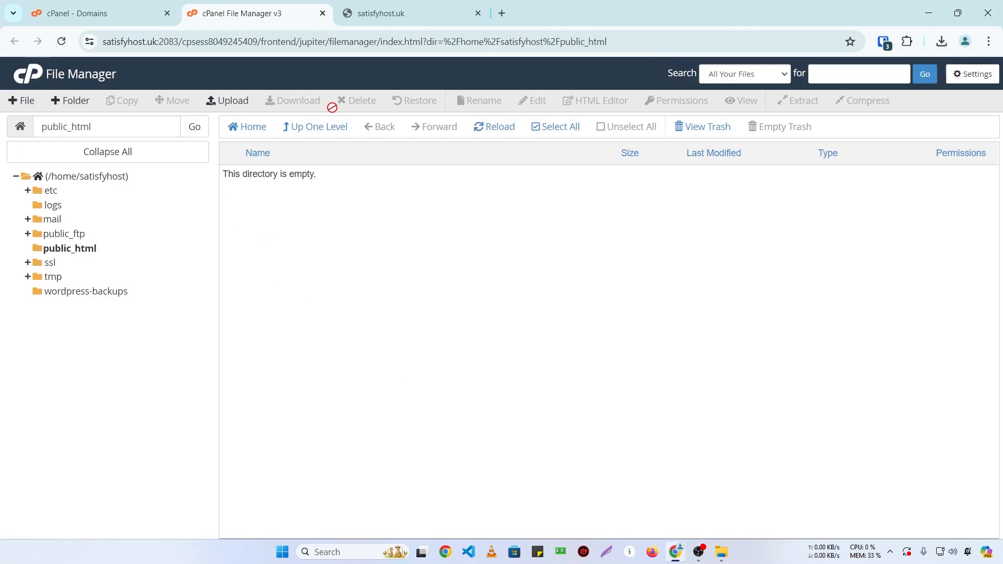
# Step: Open the public_html upload page, tile Chrome beside Explorer, and drag build.zip in to upload
pyautogui.click(222, 102)
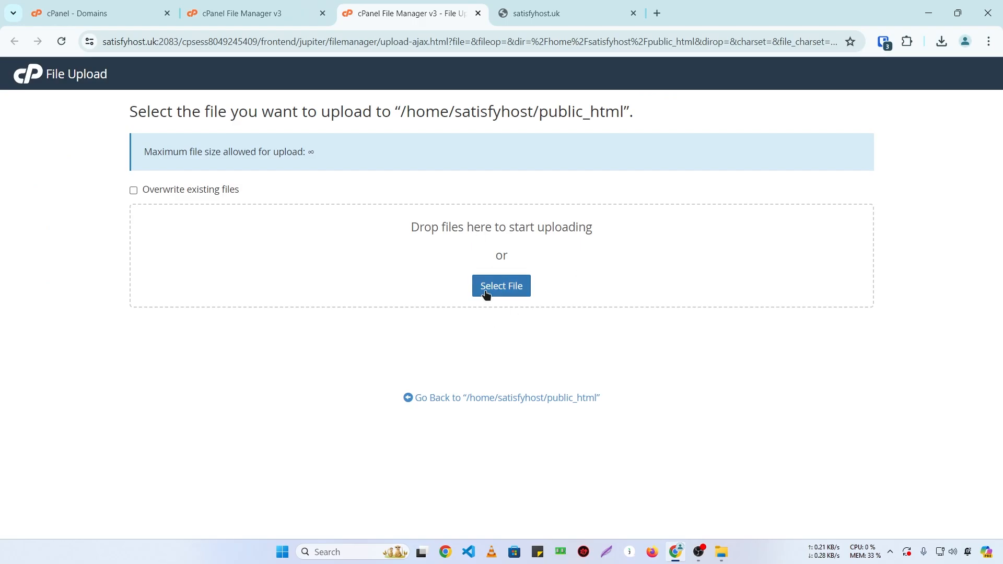
pyautogui.click(957, 13)
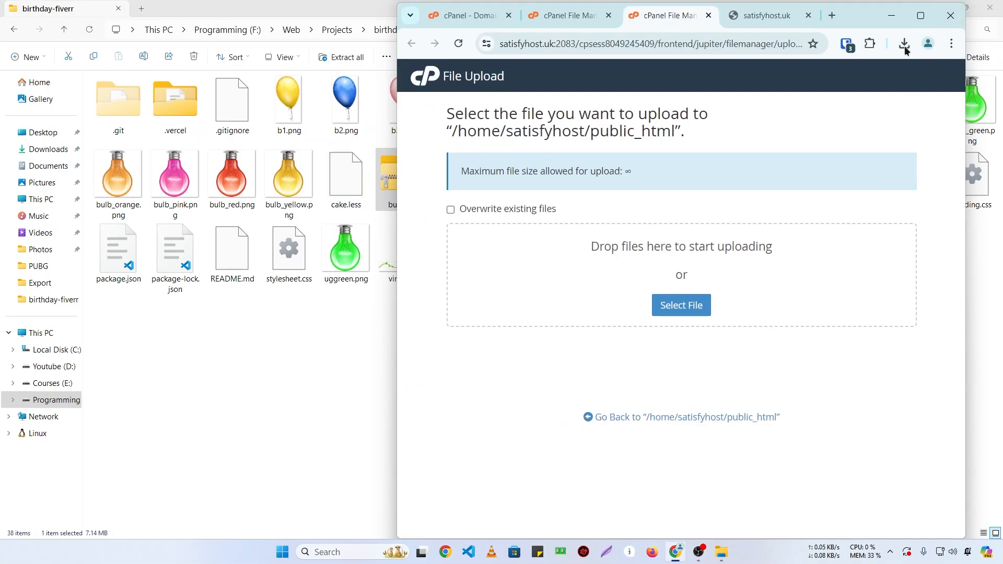
pyautogui.moveTo(920, 15)
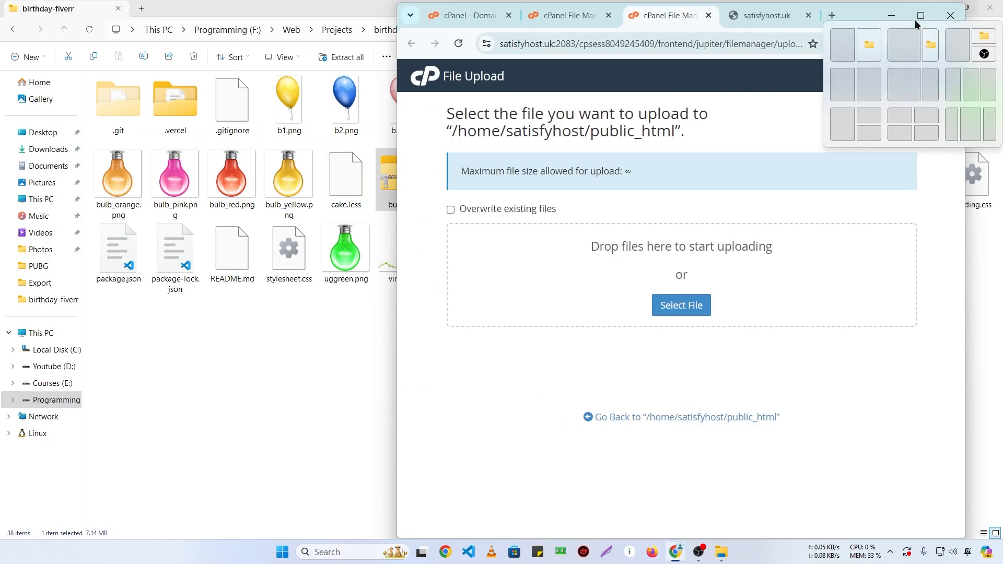
pyautogui.click(862, 54)
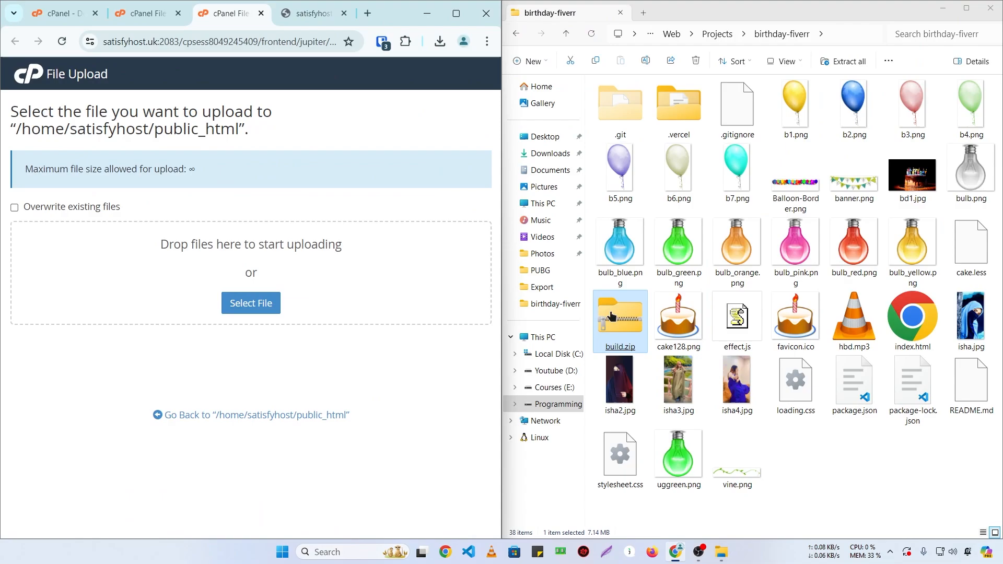
pyautogui.moveTo(611, 315); pyautogui.dragTo(110, 289)
# Step: Maximise Chrome and reload the public_html listing until build.zip (7.15 MB, 0644) appears
pyautogui.click(456, 13)
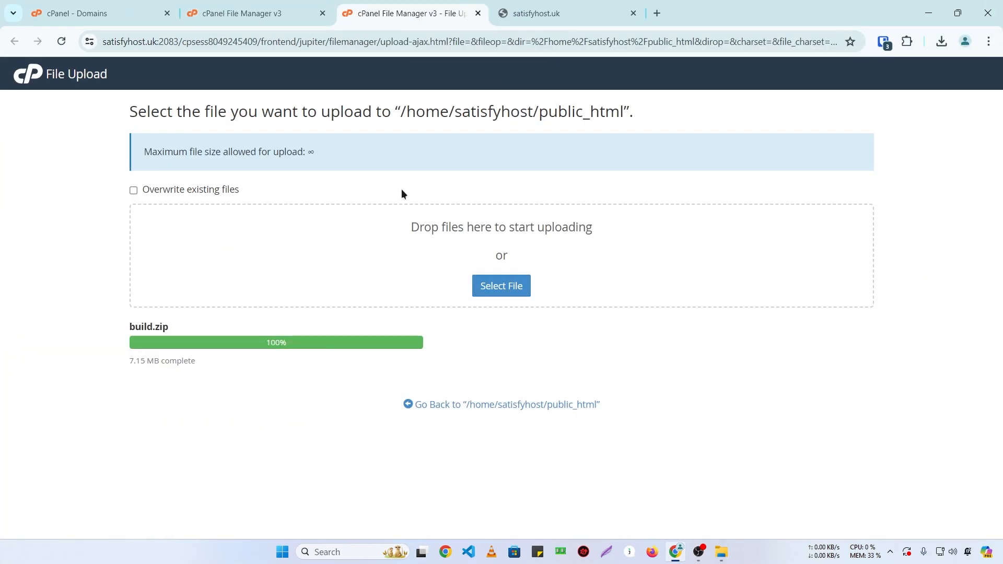
pyautogui.click(275, 11)
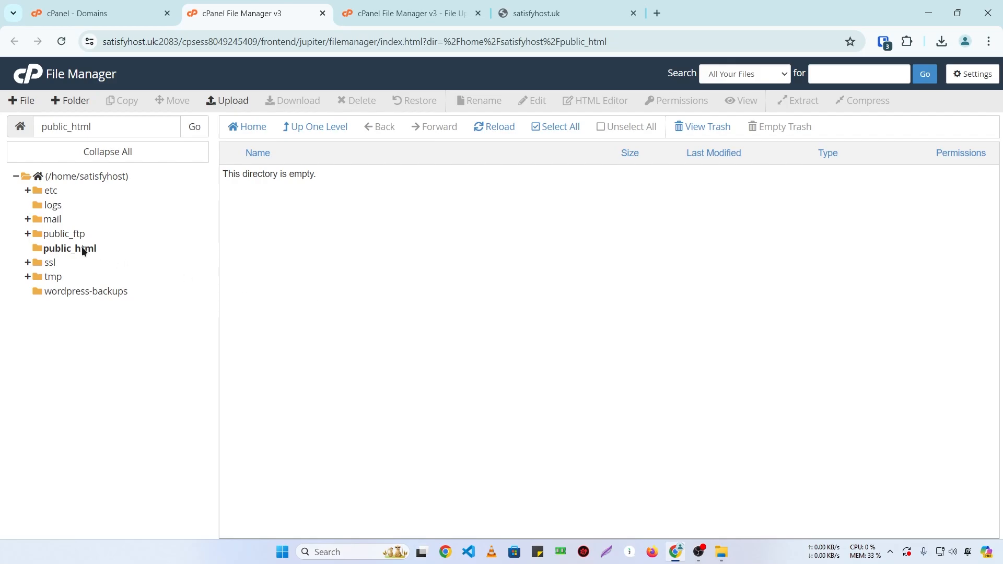
pyautogui.click(108, 5)
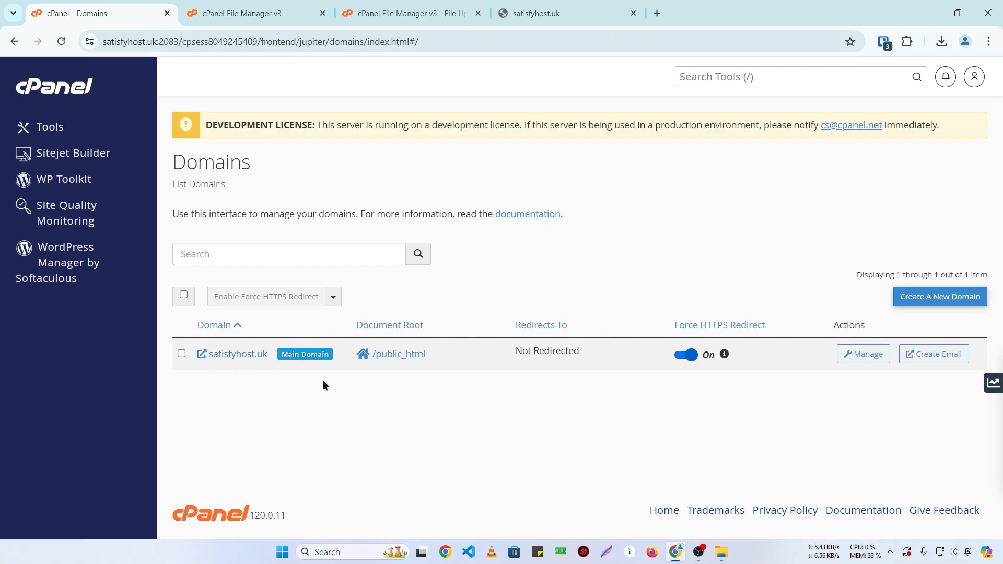
pyautogui.click(242, 13)
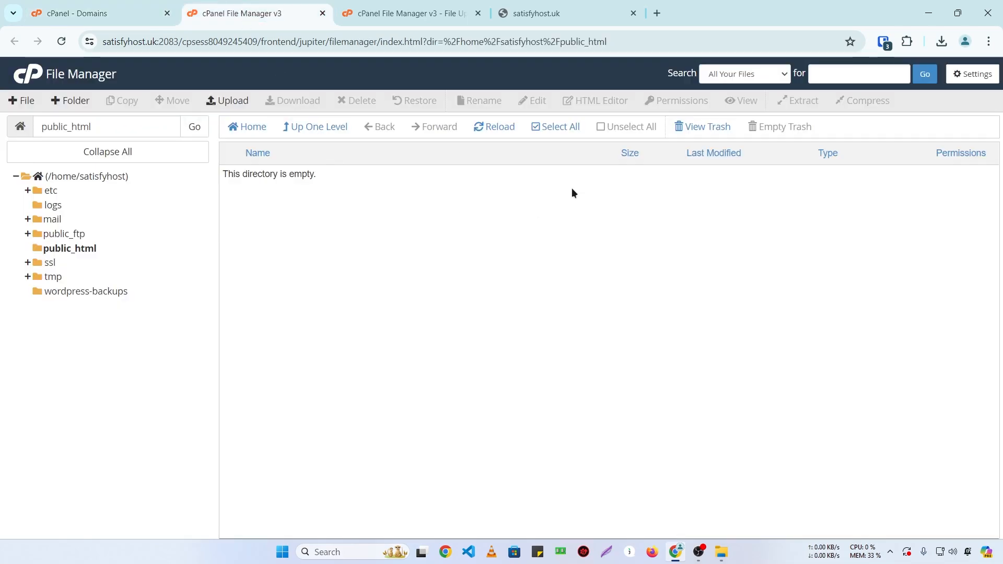
pyautogui.click(494, 131)
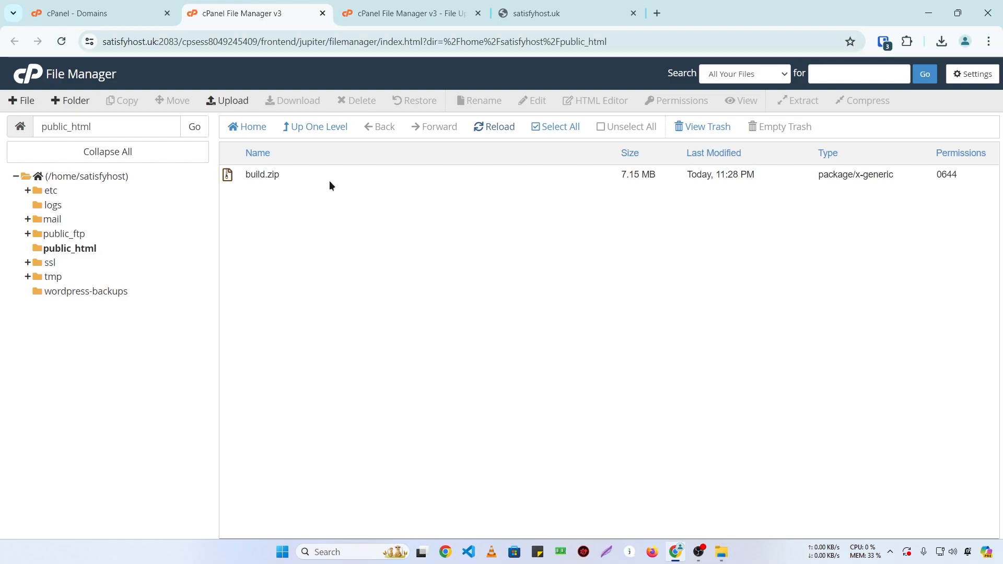
# Step: Extract build.zip into /public_html and close the extraction results
pyautogui.click(291, 177)
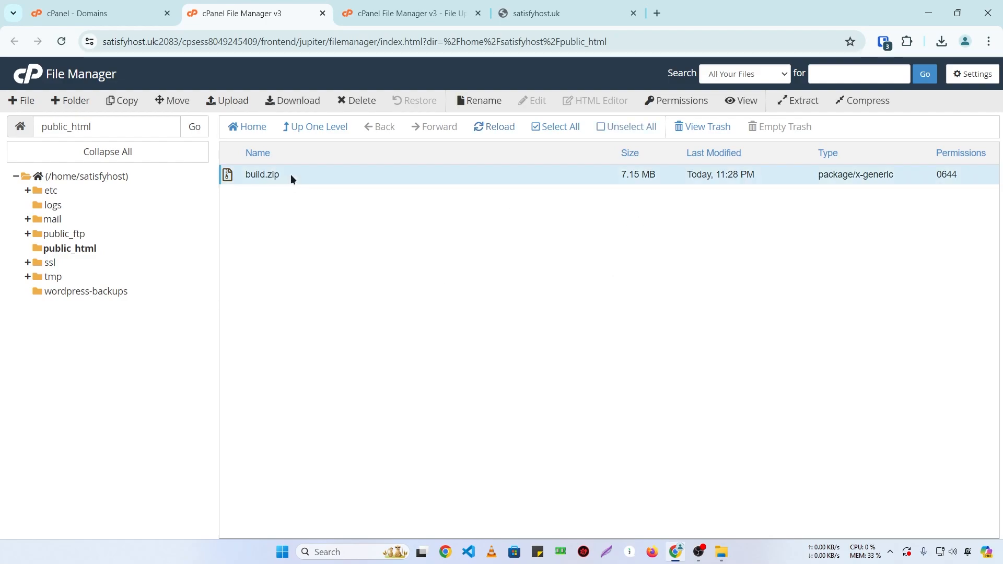
pyautogui.rightClick(290, 177)
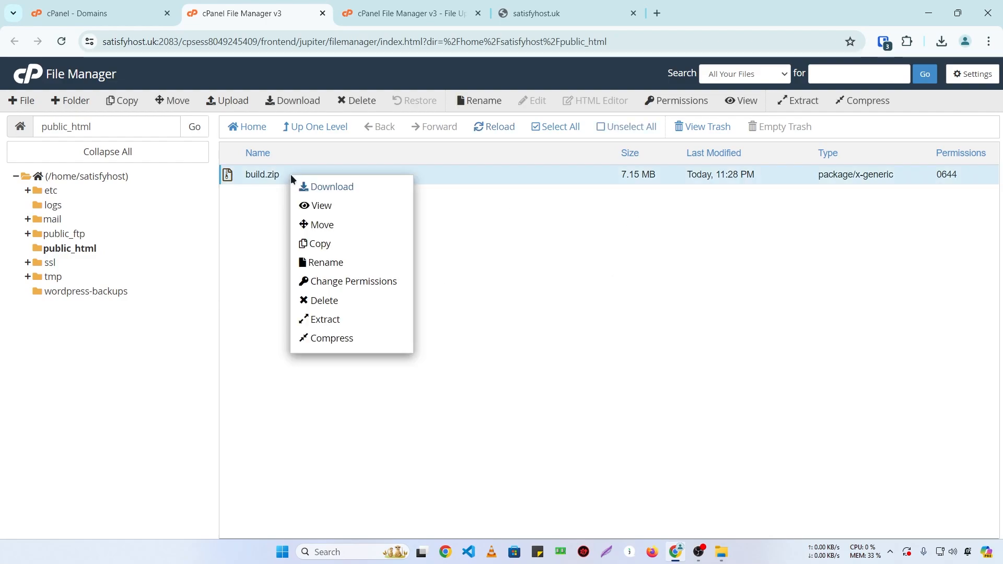
pyautogui.click(320, 320)
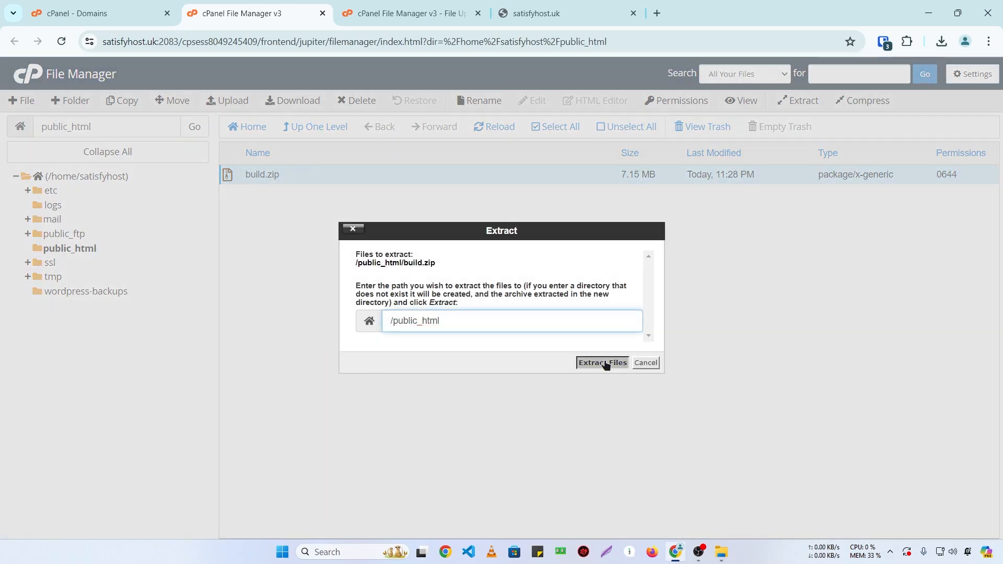
pyautogui.click(602, 362)
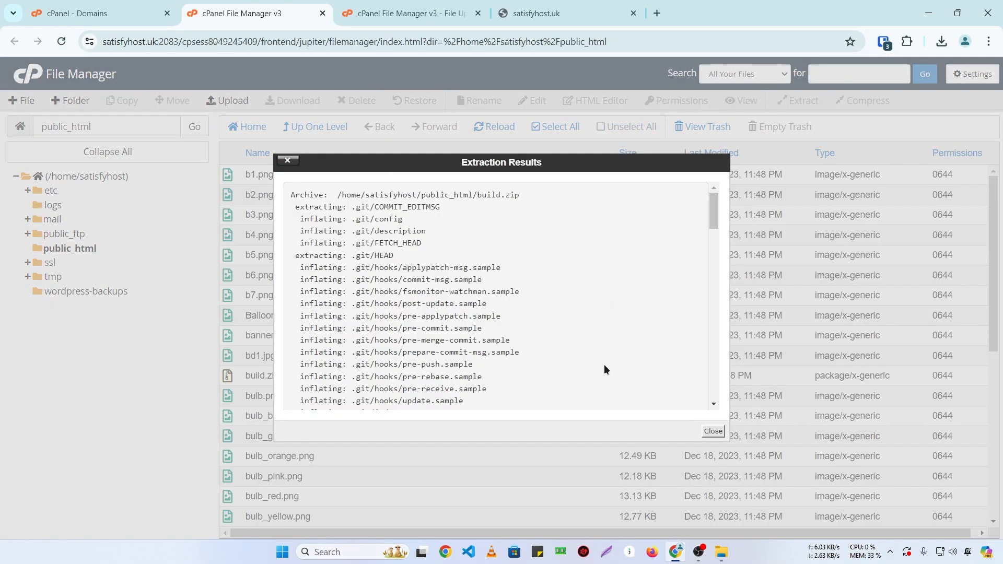
pyautogui.click(713, 430)
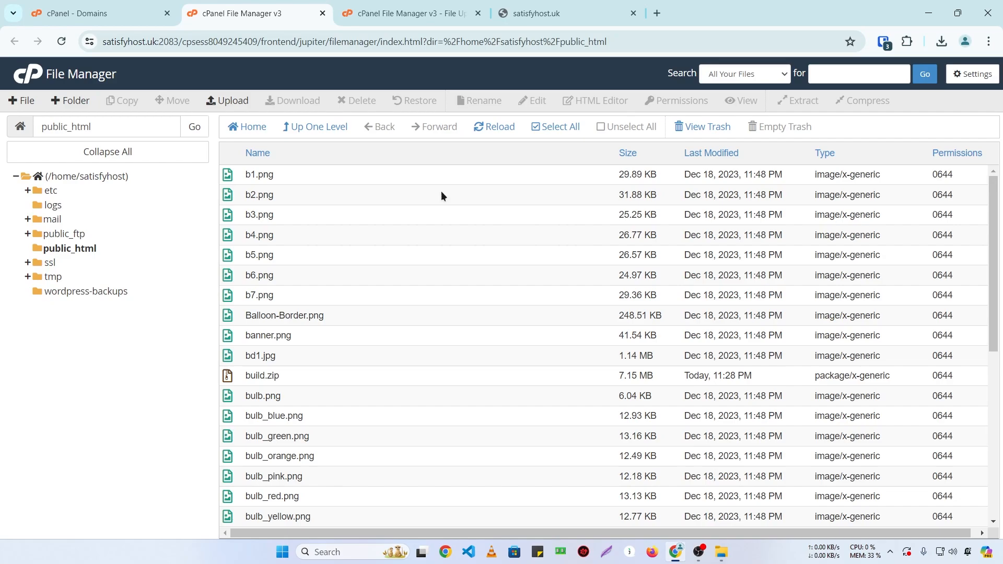
pyautogui.click(528, 12)
# Step: Reload satisfyhost.uk and use TURN ON LIGHTS to confirm the birthday site is live
pyautogui.press('F5')
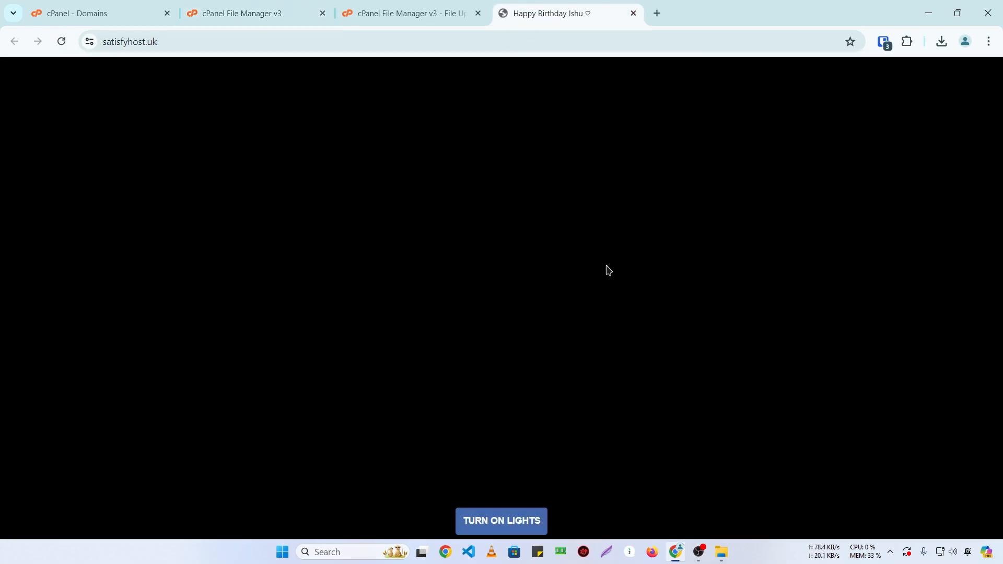
pyautogui.click(500, 531)
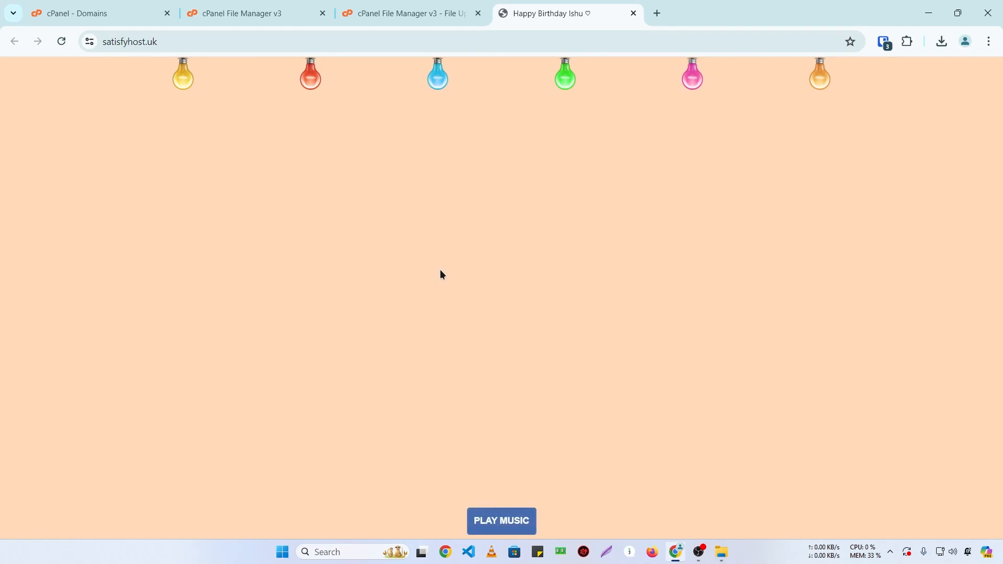
pyautogui.hotkey('ctrl', '2')
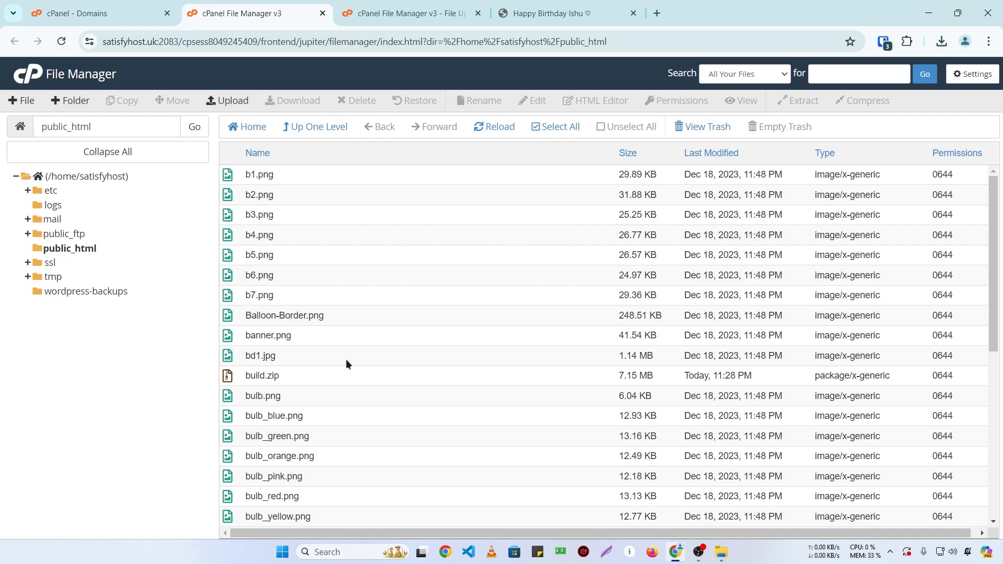
pyautogui.click(138, 5)
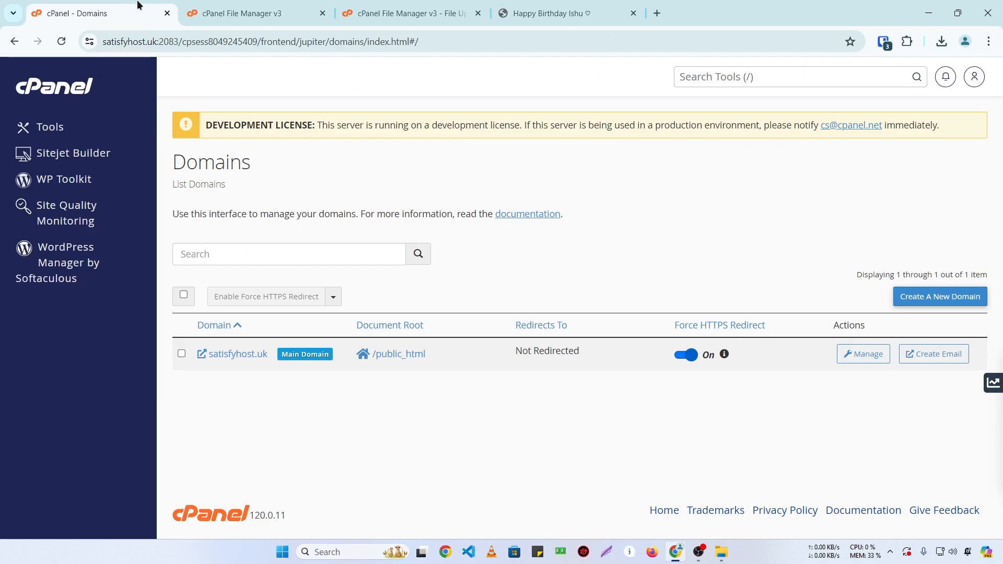
pyautogui.click(540, 5)
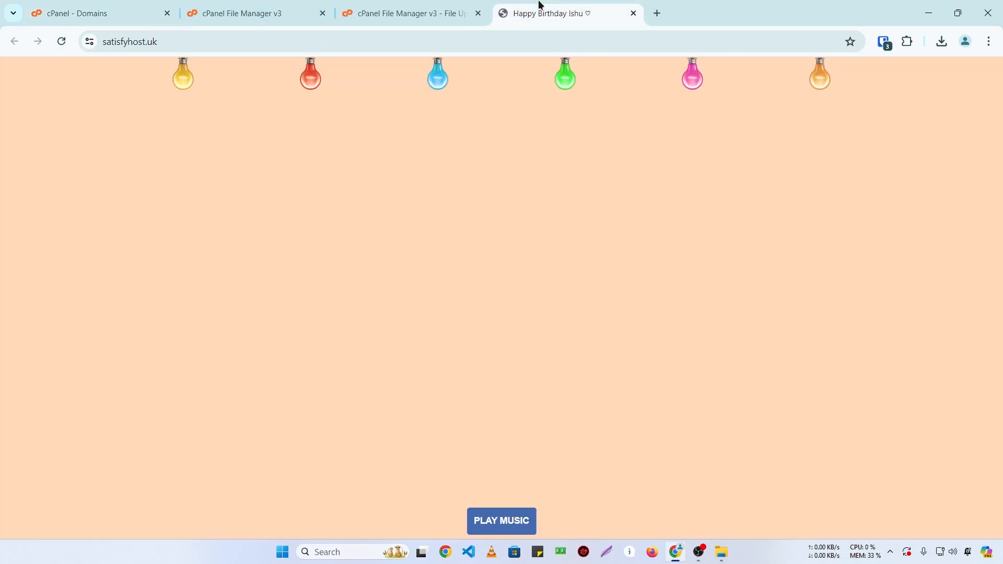
pyautogui.click(186, 35)
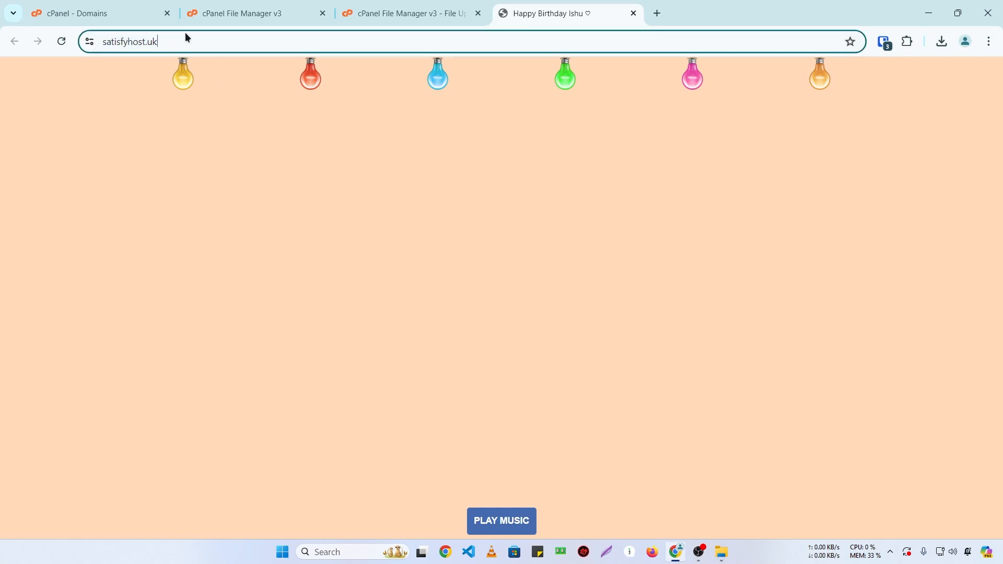
# Step: Select all files in public_html and delete them permanently, skipping the trash
pyautogui.click(287, 207)
pyautogui.click(270, 5)
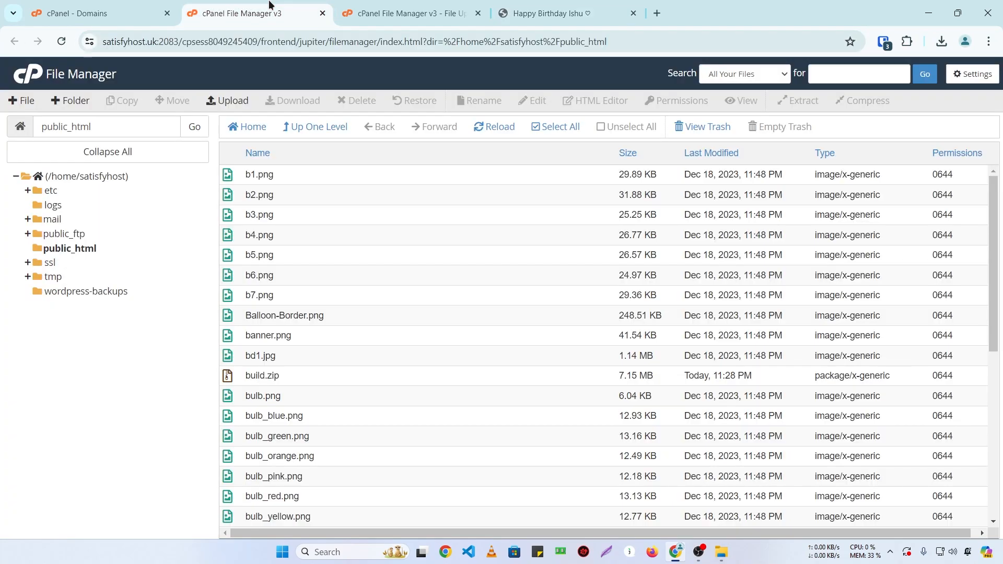
pyautogui.scroll(-6, 304, 299)
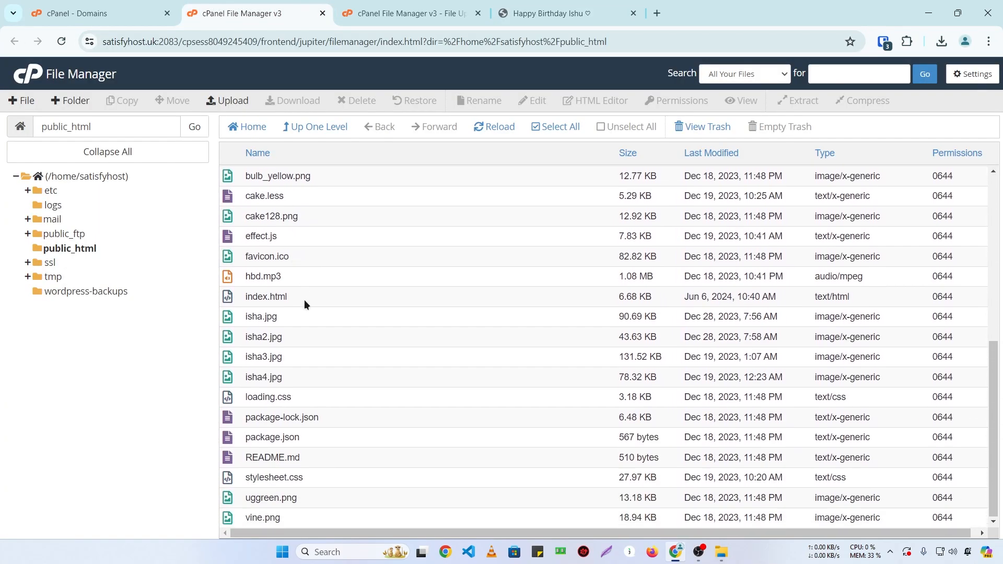
pyautogui.scroll(6, 308, 472)
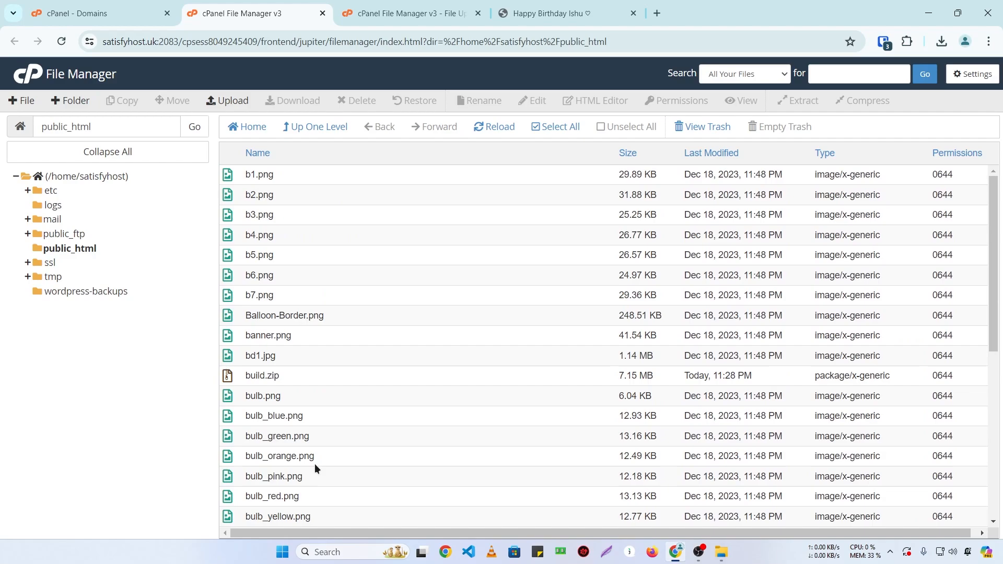
pyautogui.click(542, 126)
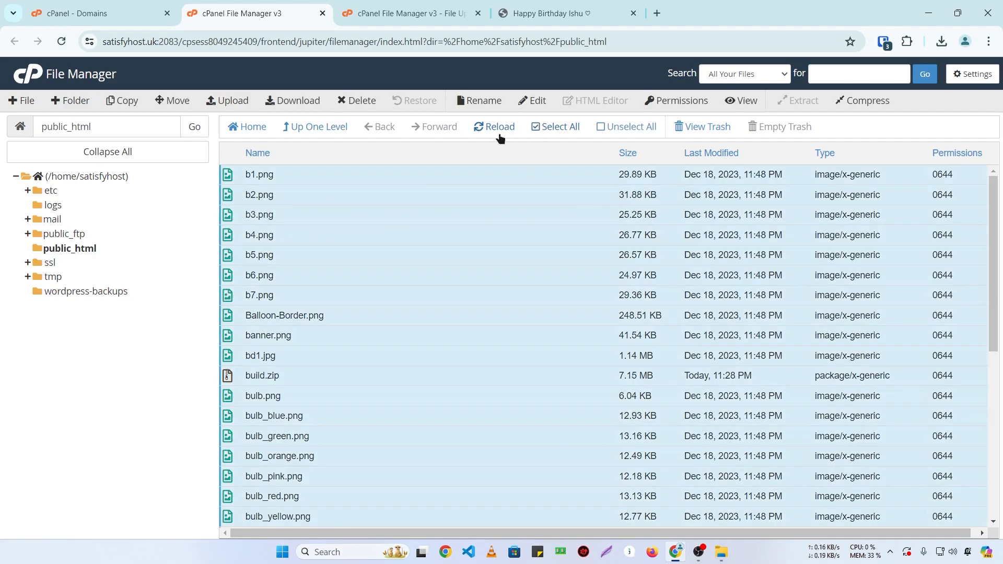
pyautogui.rightClick(413, 284)
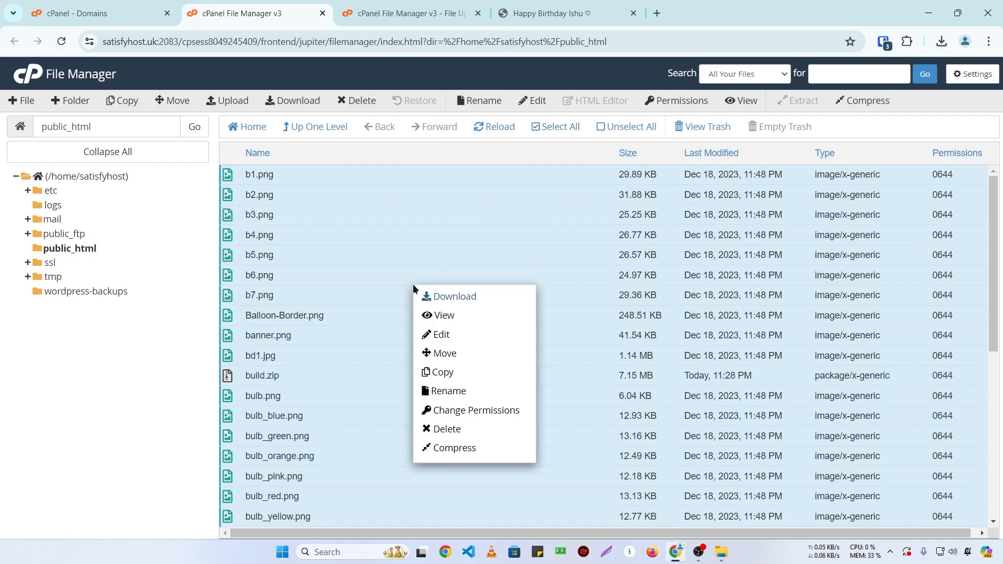
pyautogui.click(449, 428)
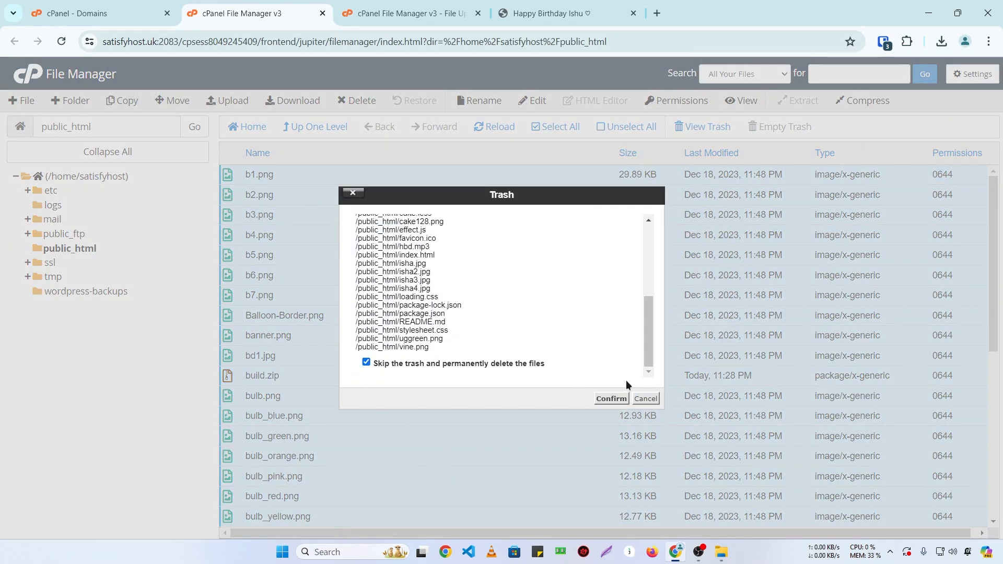
pyautogui.click(611, 398)
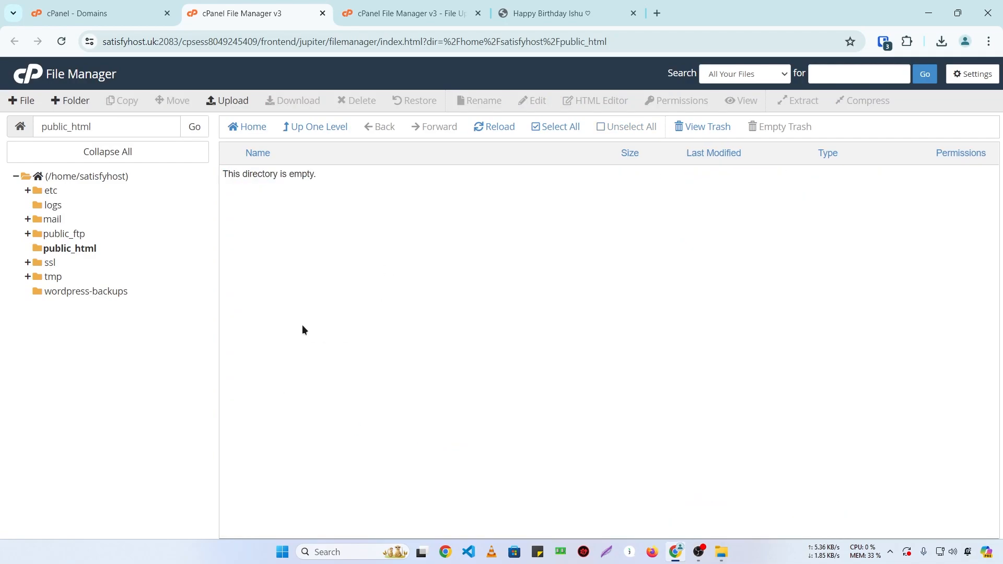
pyautogui.click(166, 20)
# Step: From the cPanel home page, scroll to Softaculous Apps Installer and choose WordPress
pyautogui.click(50, 86)
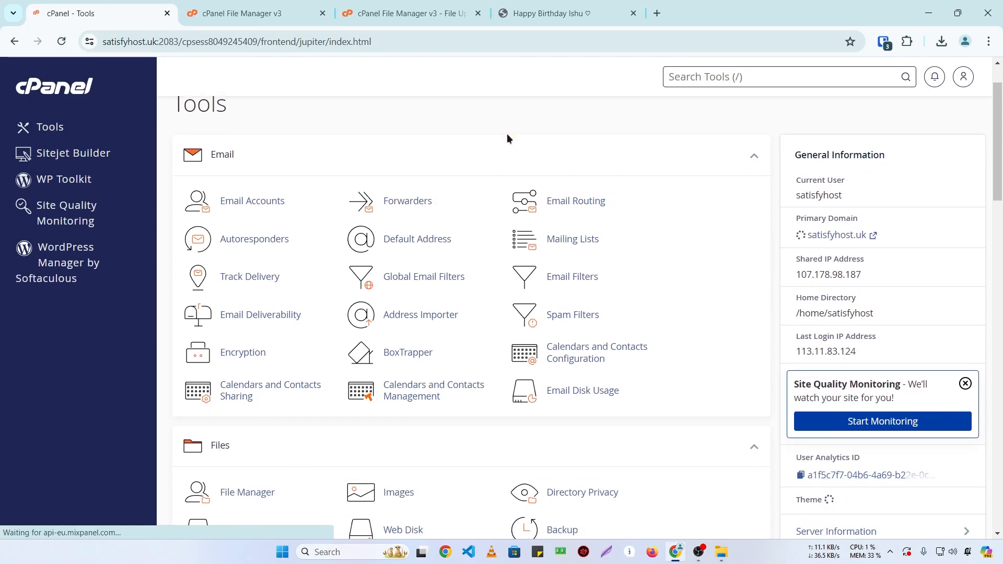
pyautogui.scroll(-9, 506, 133)
pyautogui.scroll(-15, 506, 133)
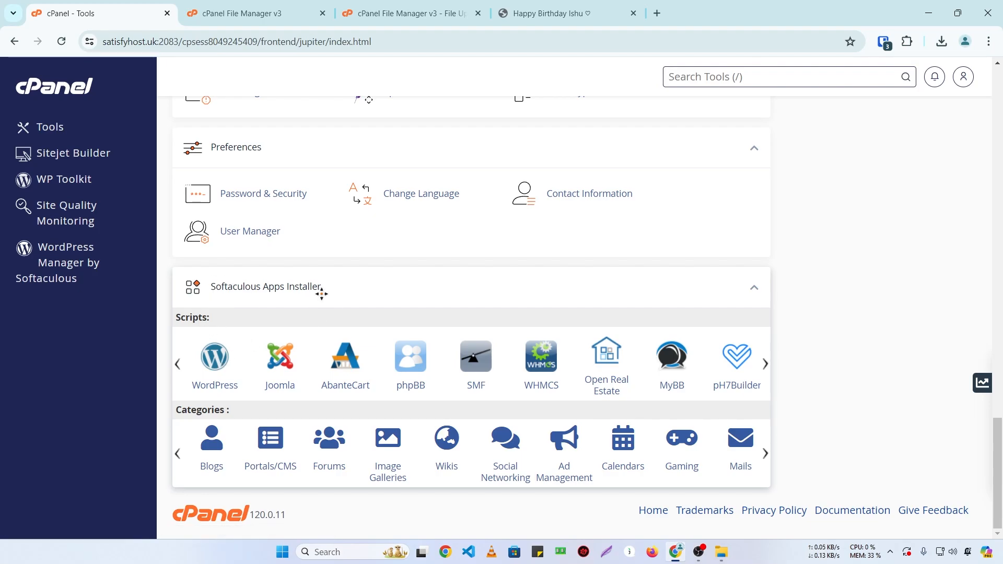
pyautogui.click(219, 358)
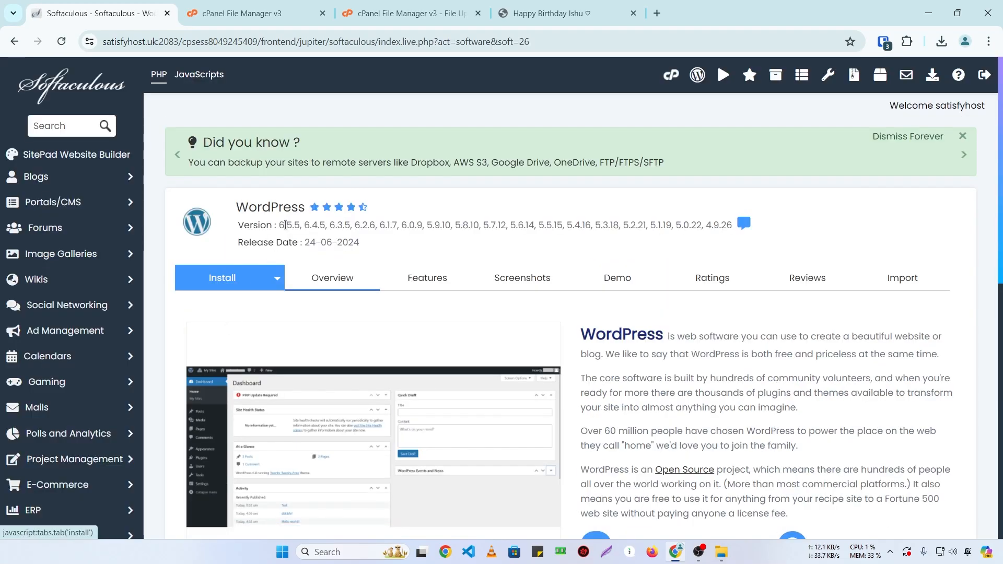
# Step: Open the WordPress install form and choose satisfyhost.uk as the installation domain
pyautogui.scroll(-1, 284, 225)
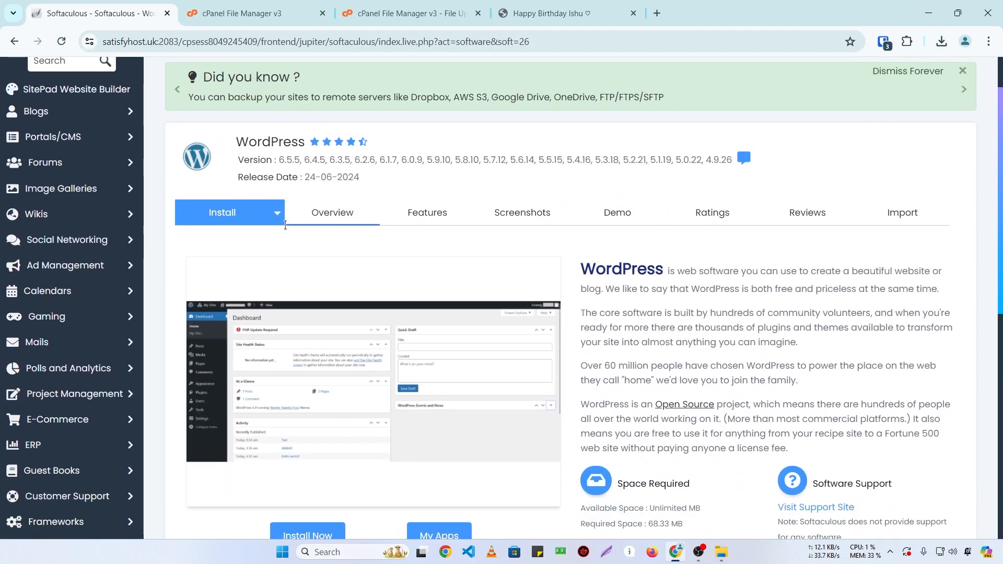
pyautogui.click(230, 220)
pyautogui.scroll(-2, 386, 262)
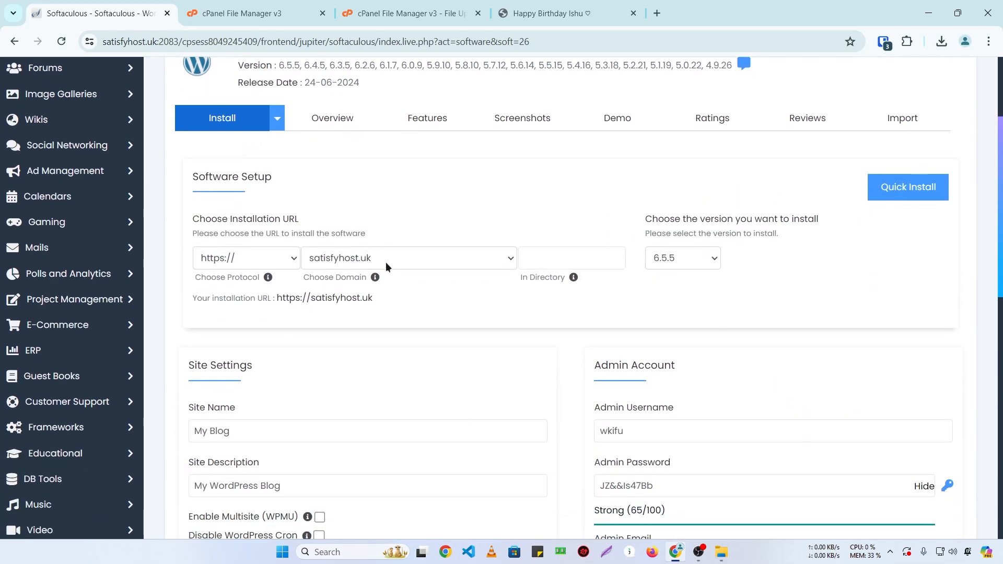
pyautogui.scroll(-1, 385, 262)
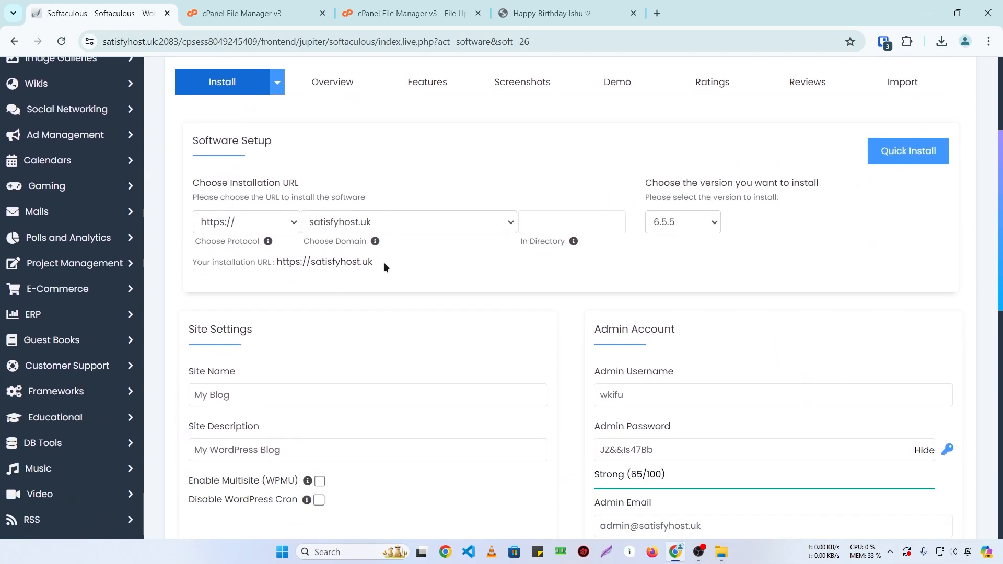
pyautogui.click(417, 225)
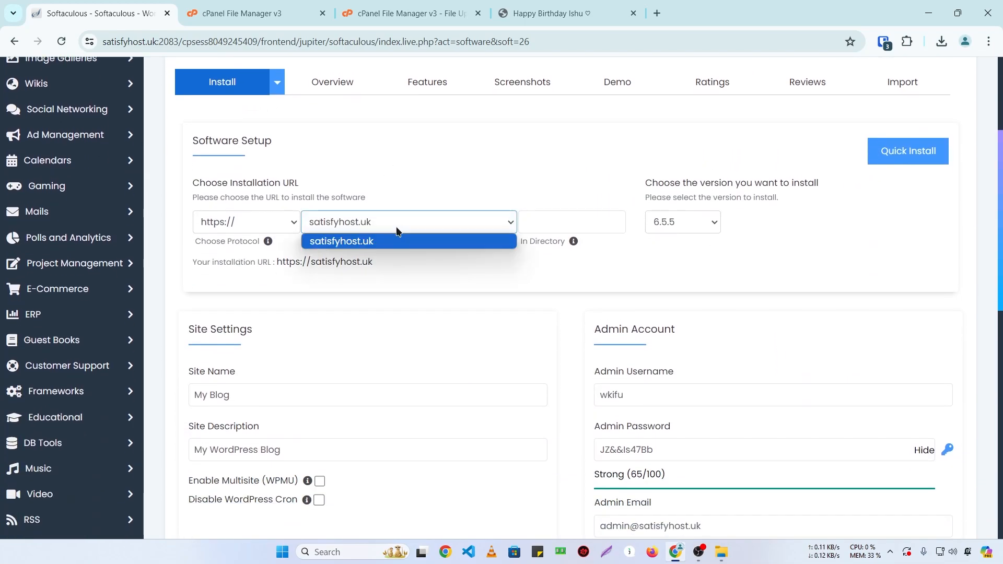
pyautogui.click(352, 244)
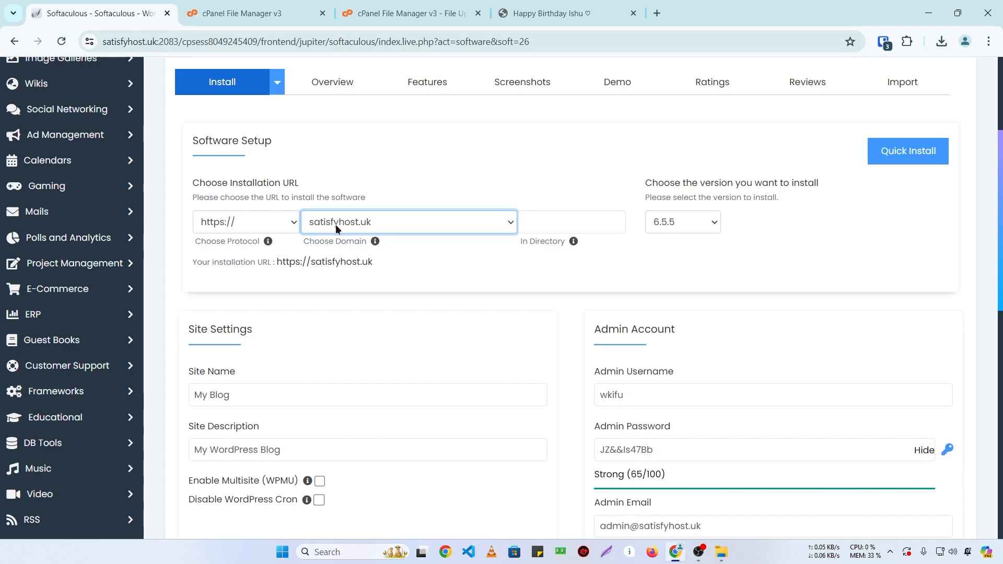
# Step: Keep the default My Blog site name and admin settings, and start the installation
pyautogui.scroll(-3, 335, 224)
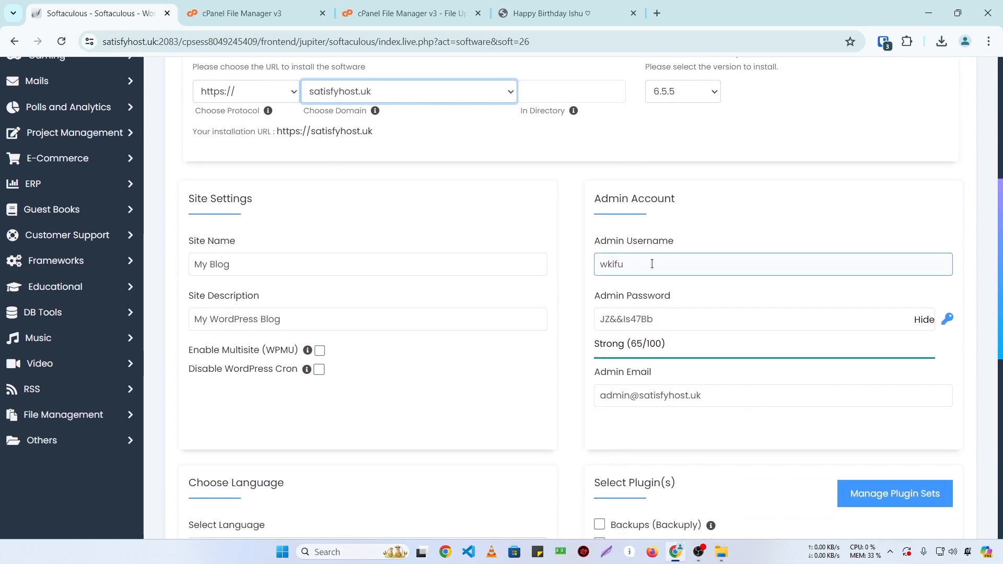
pyautogui.scroll(-1, 470, 282)
pyautogui.scroll(-3, 532, 275)
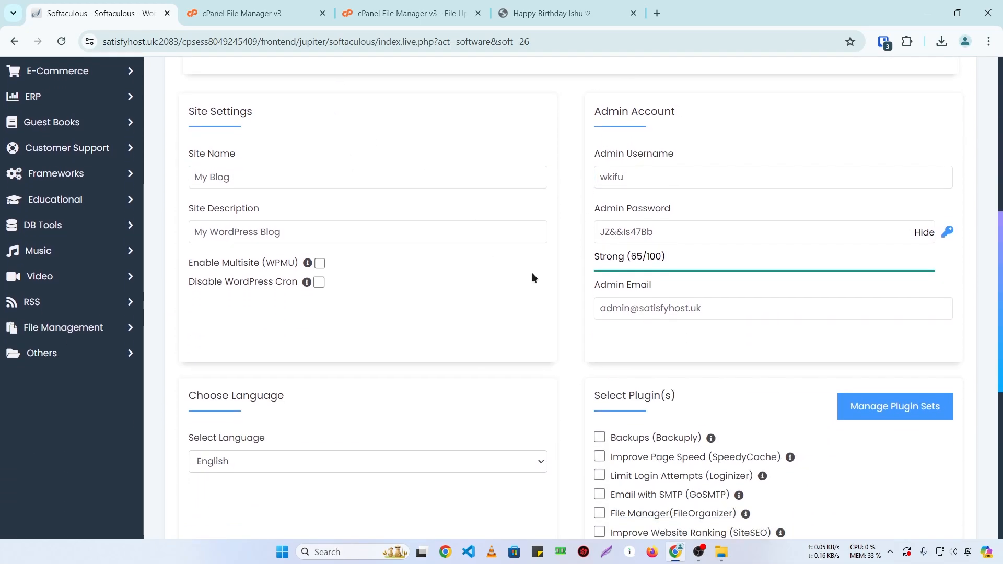
pyautogui.scroll(3, 531, 274)
pyautogui.scroll(-3, 532, 277)
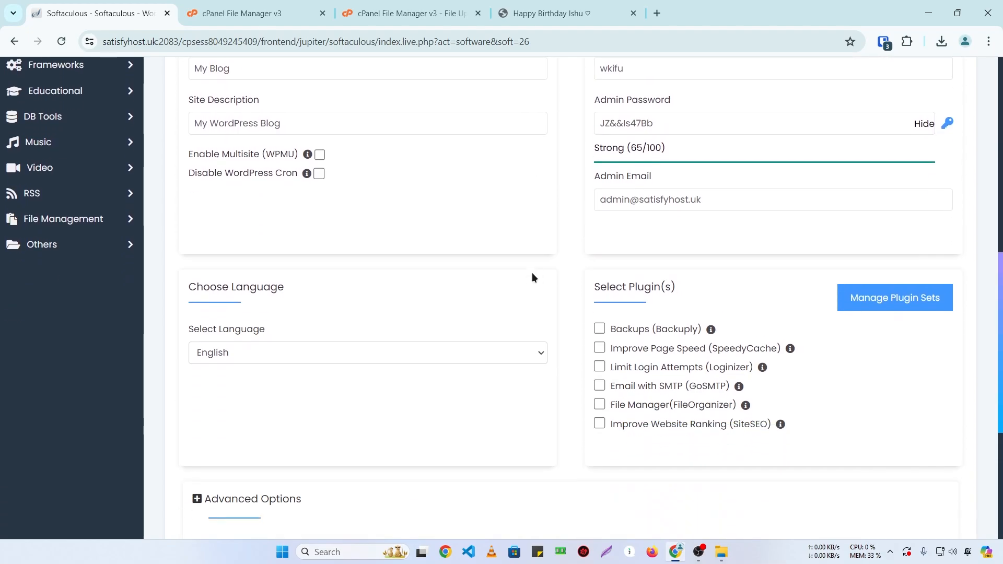
pyautogui.scroll(3, 532, 277)
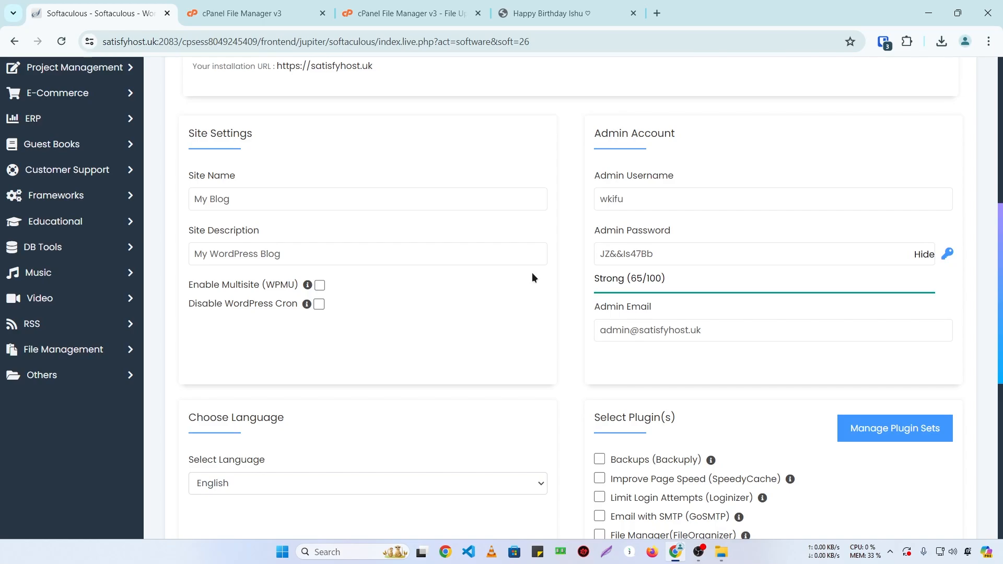
pyautogui.scroll(-7, 532, 276)
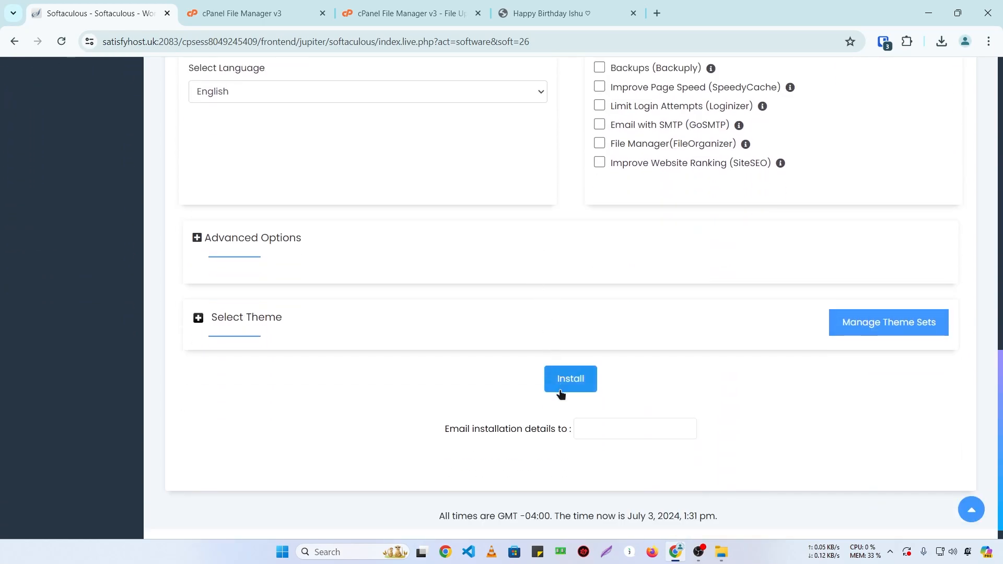
pyautogui.click(560, 390)
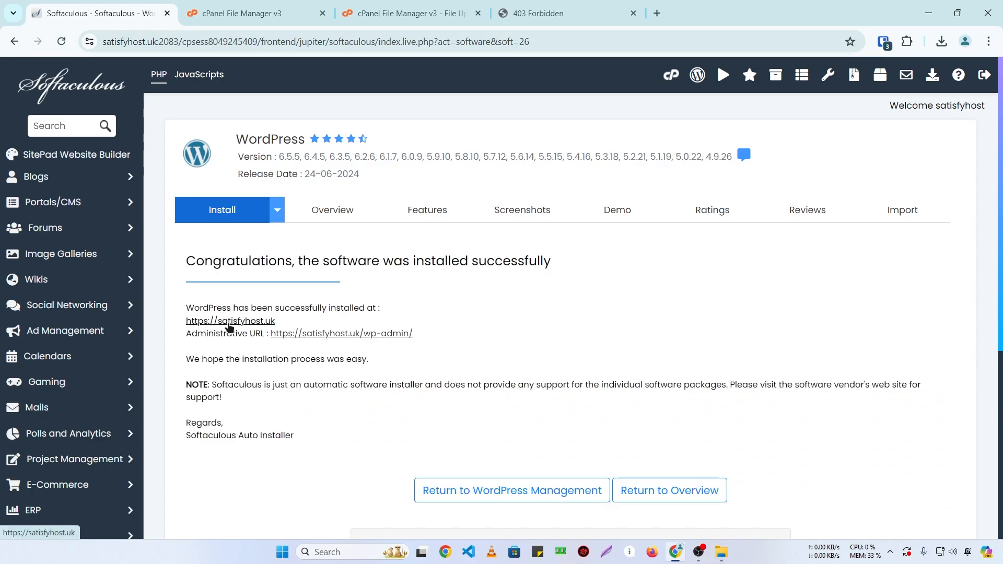
pyautogui.click(230, 320)
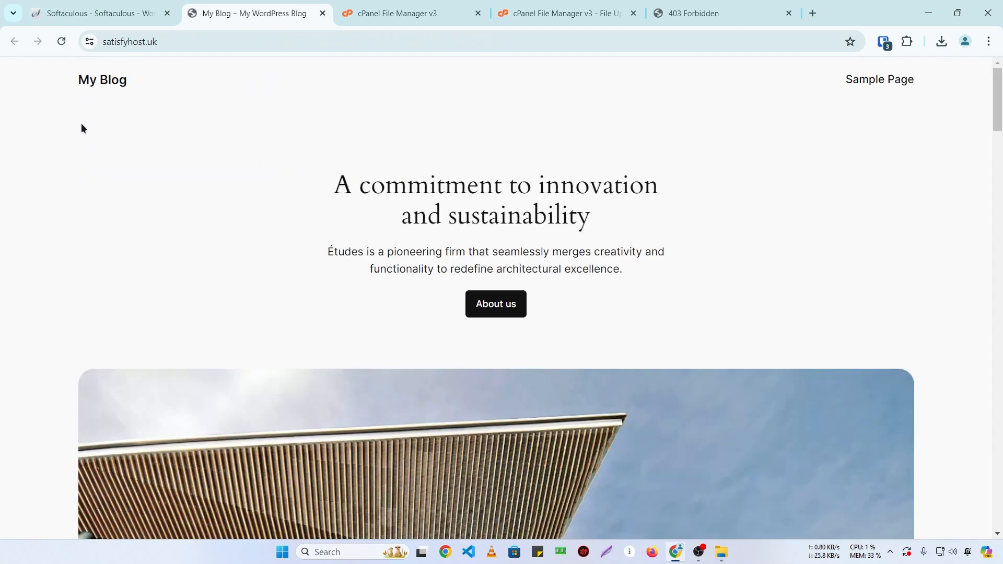
pyautogui.scroll(-10, 173, 155)
pyautogui.scroll(10, 173, 168)
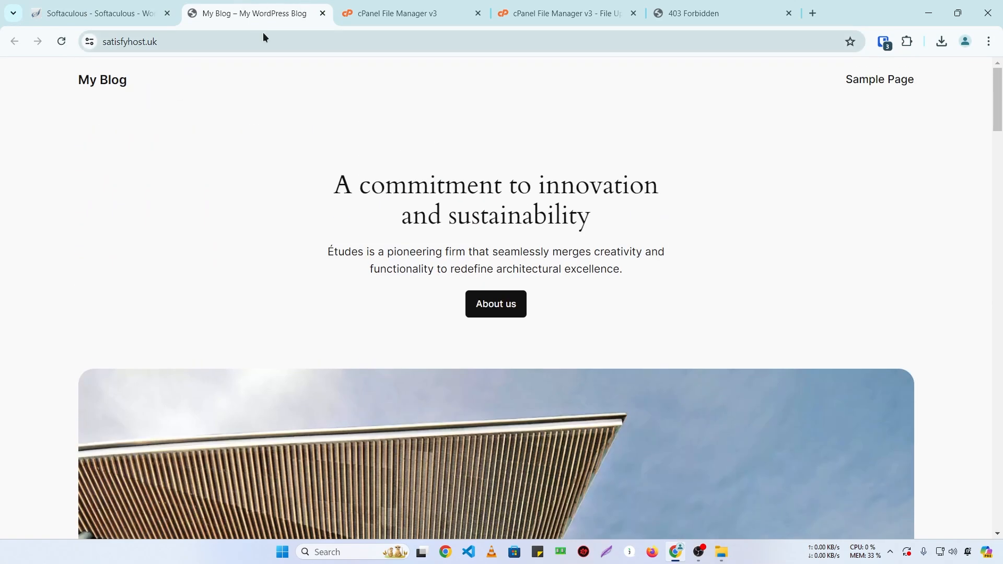
pyautogui.click(139, 5)
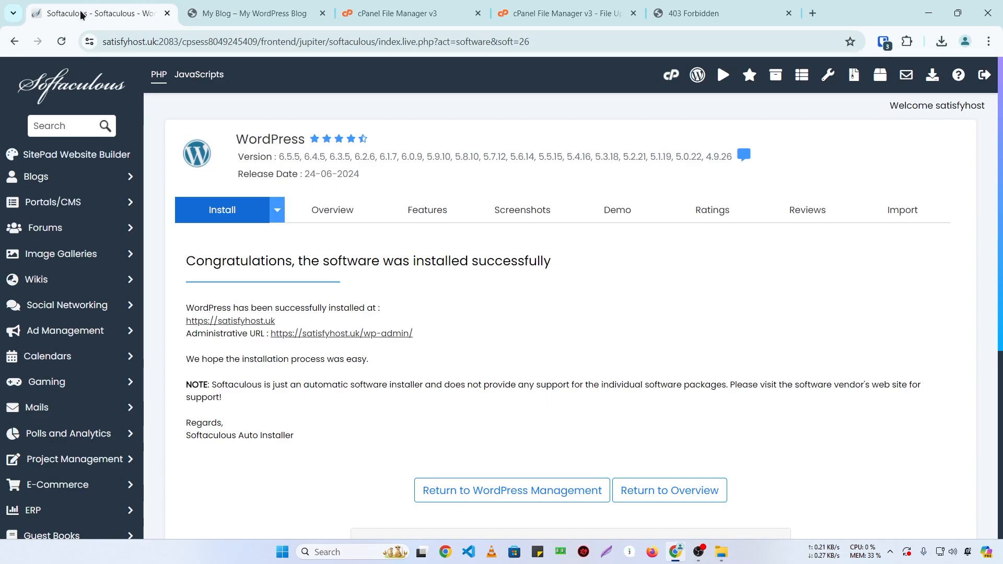
# Step: Go back to cPanel and open the public_html folder in File Manager
pyautogui.rightClick(15, 45)
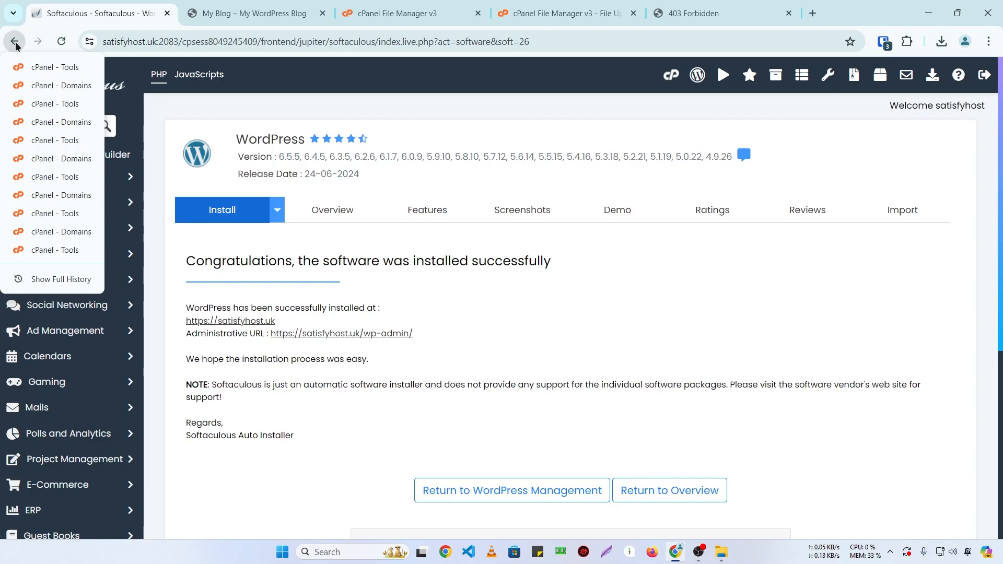
pyautogui.click(15, 45)
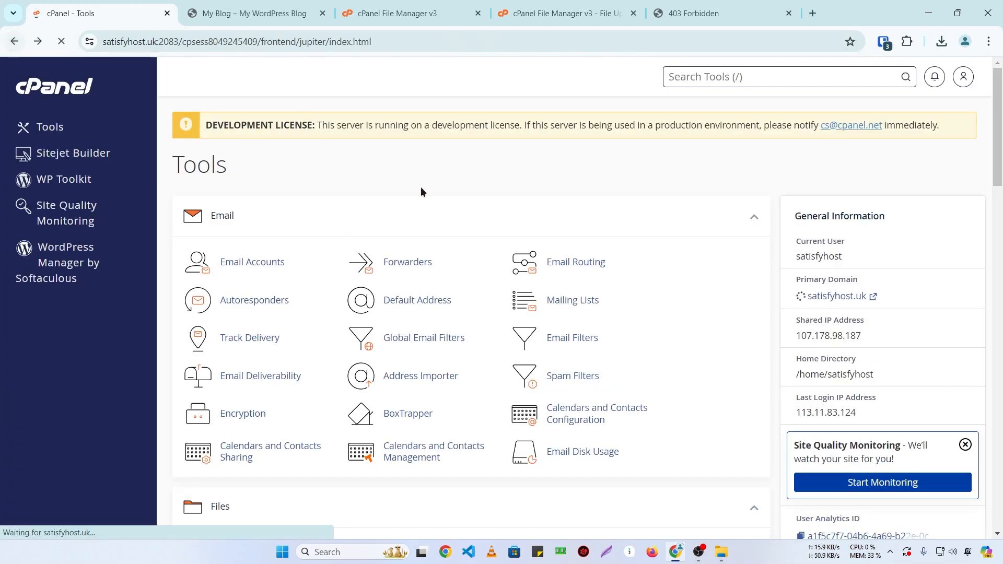
pyautogui.scroll(-5, 322, 195)
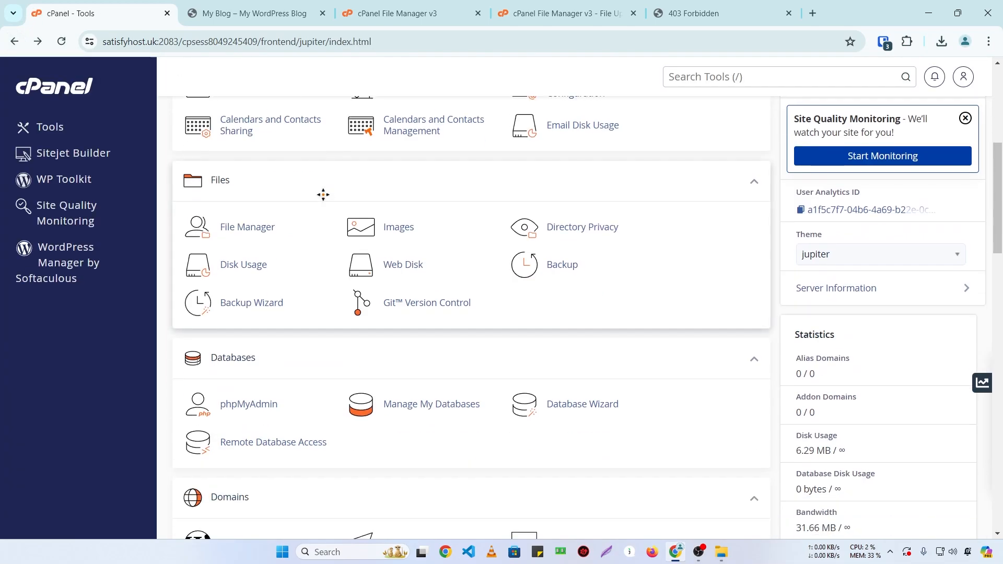
pyautogui.click(248, 237)
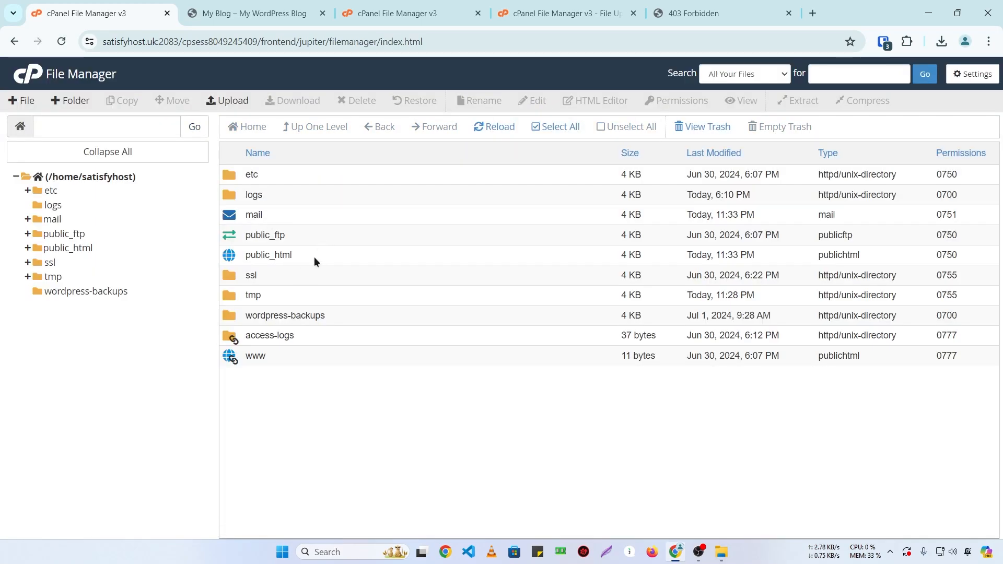
pyautogui.doubleClick(314, 256)
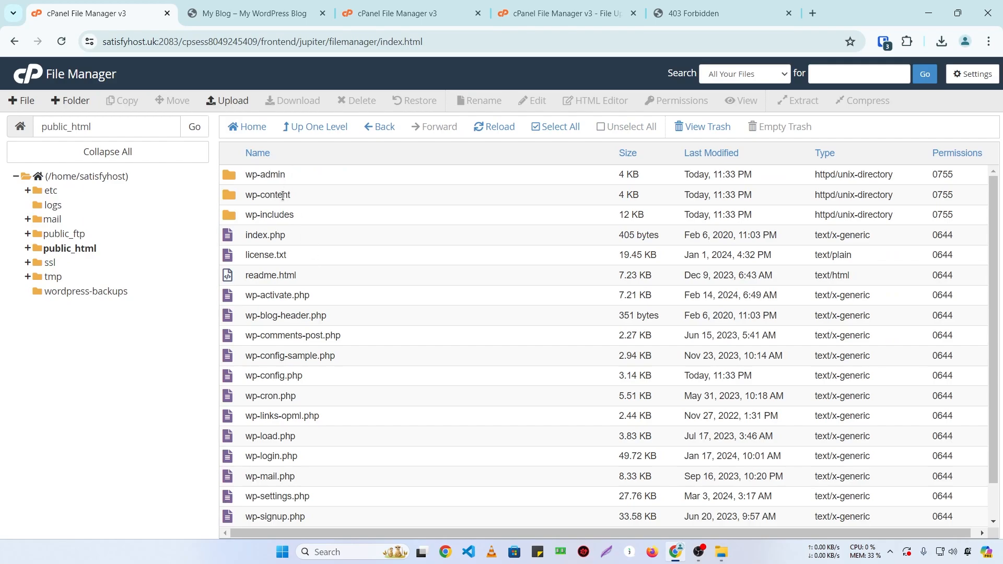
# Step: Check public_html for wp-admin, wp-content and wp-config.php, then return to the My Blog tab
pyautogui.scroll(-1, 283, 195)
pyautogui.scroll(1, 283, 193)
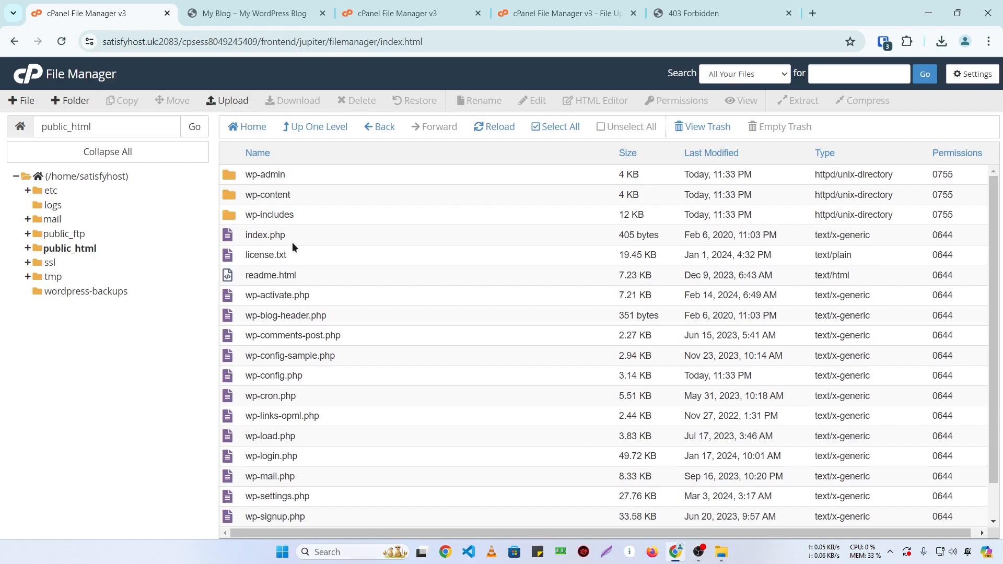
pyautogui.scroll(-2, 312, 244)
pyautogui.scroll(2, 431, 340)
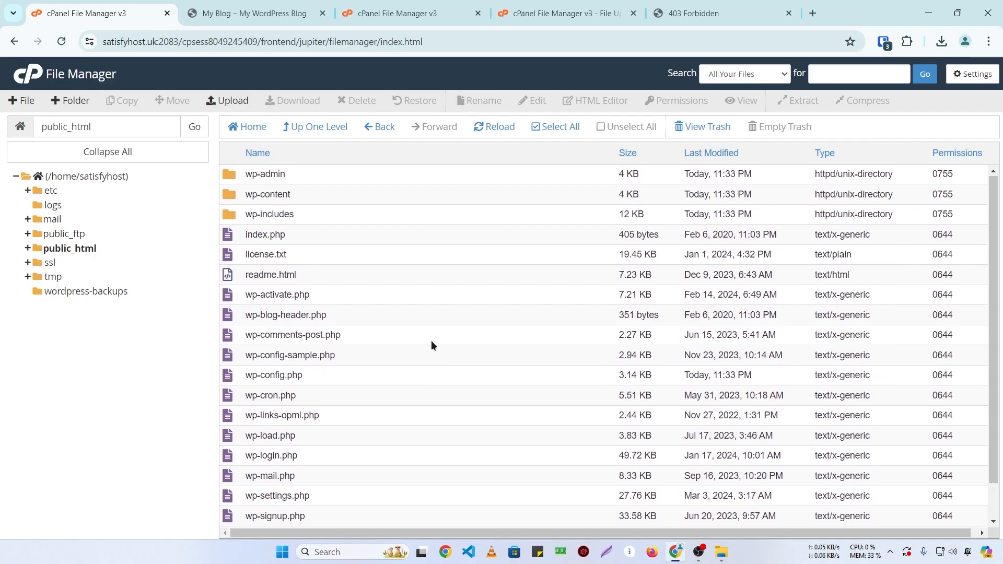
pyautogui.click(239, 5)
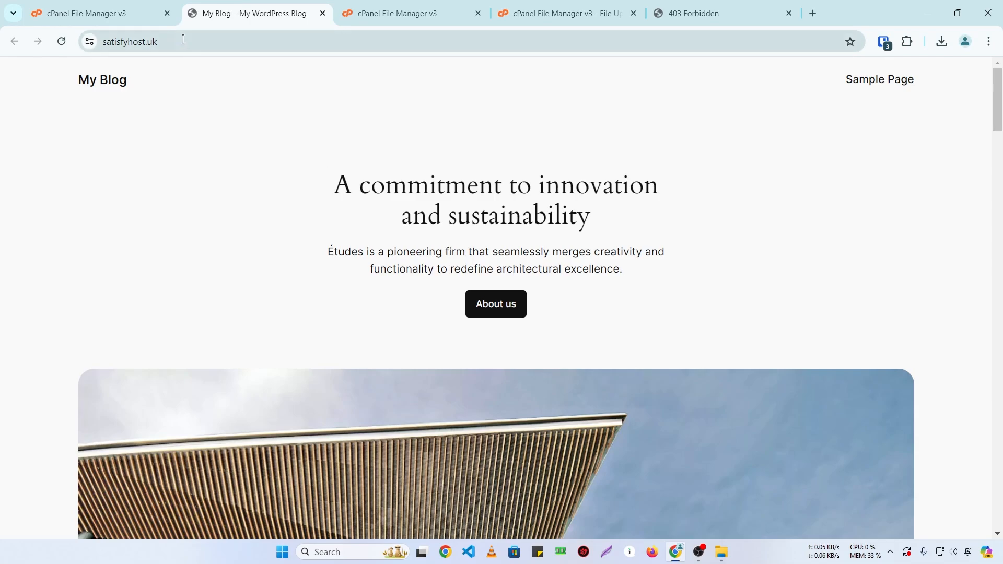
pyautogui.moveTo(183, 41); pyautogui.dragTo(45, 38)
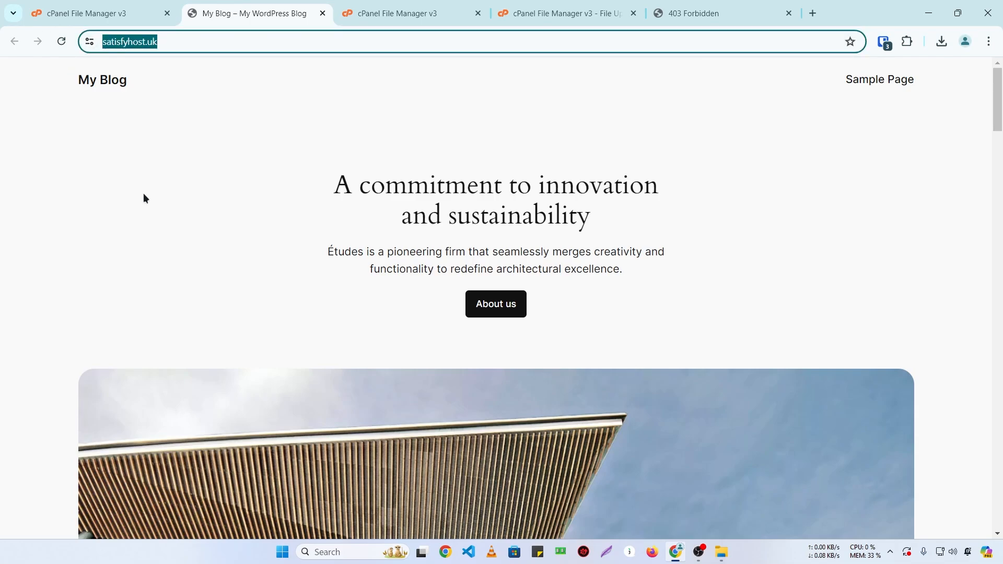
pyautogui.press('Left')
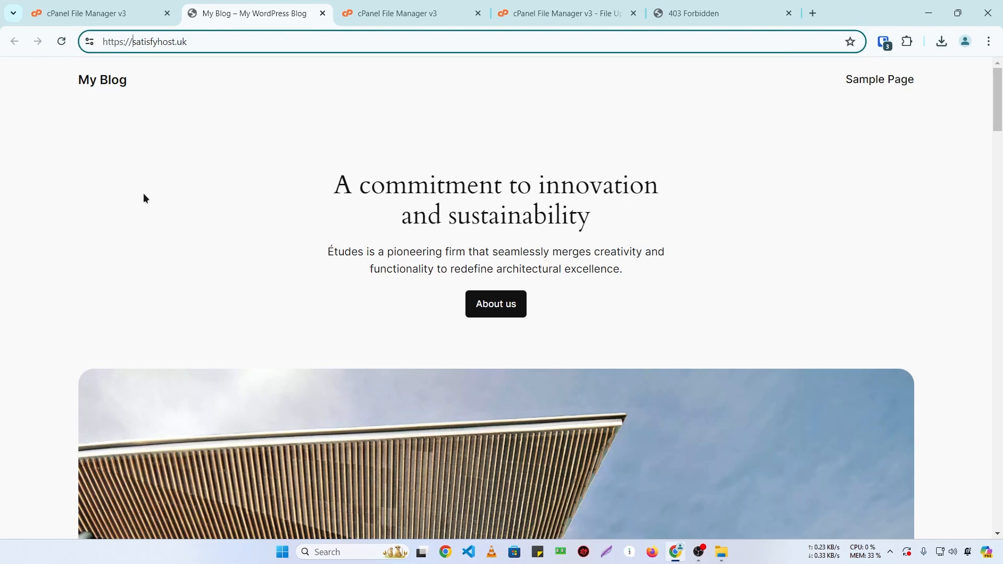
pyautogui.write('shop.')
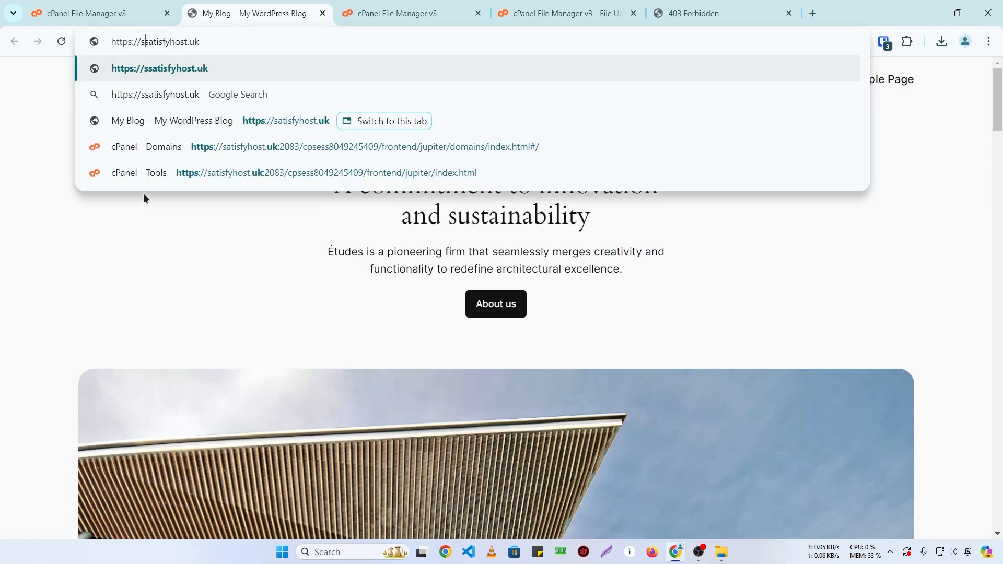
pyautogui.press('Right')
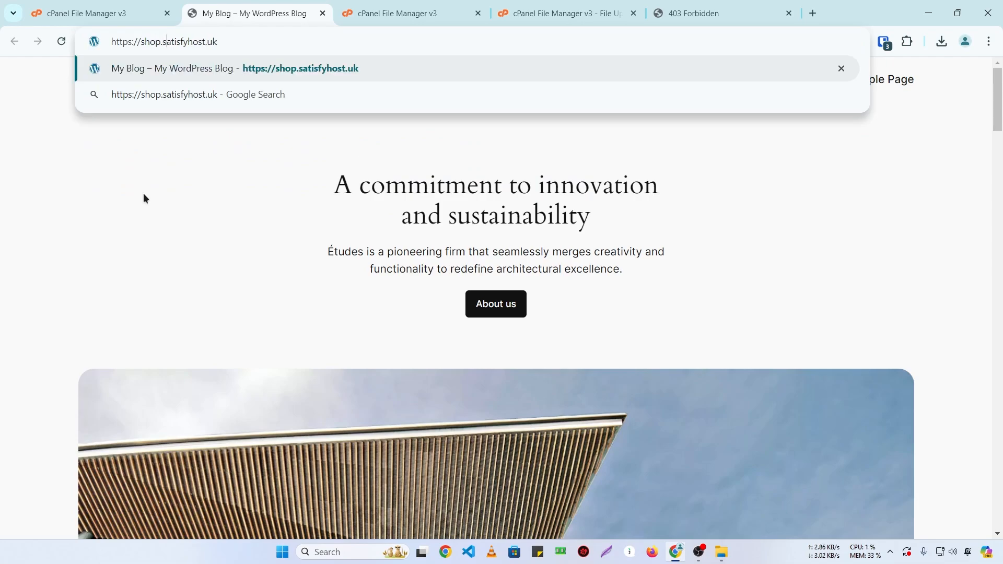
pyautogui.press('End')
pyautogui.write('/test')
pyautogui.press('Return')
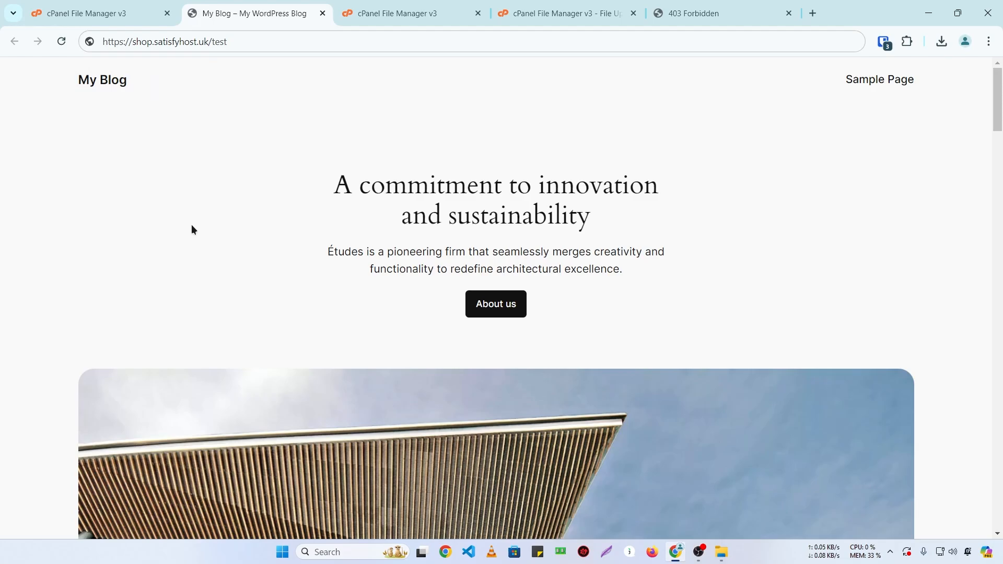